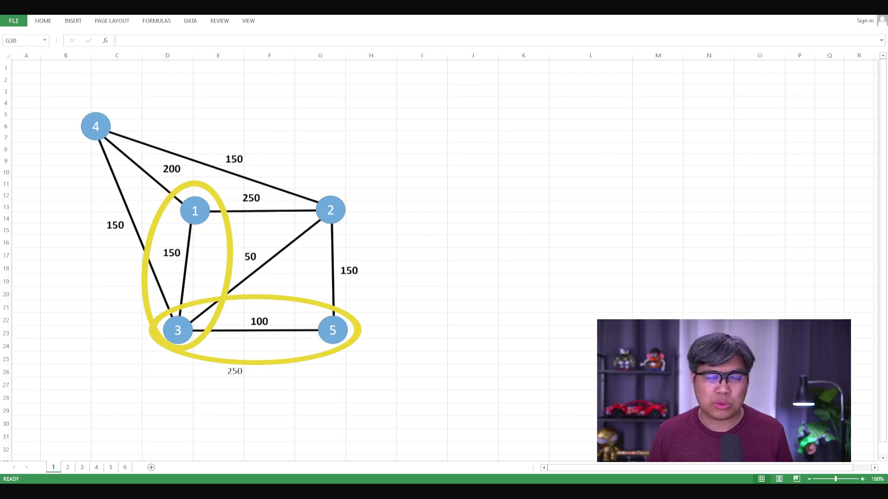
Highlight sheet 2's route table, its From, To and Distance columns, and routes 1→2 and 1→3
click(234, 370)
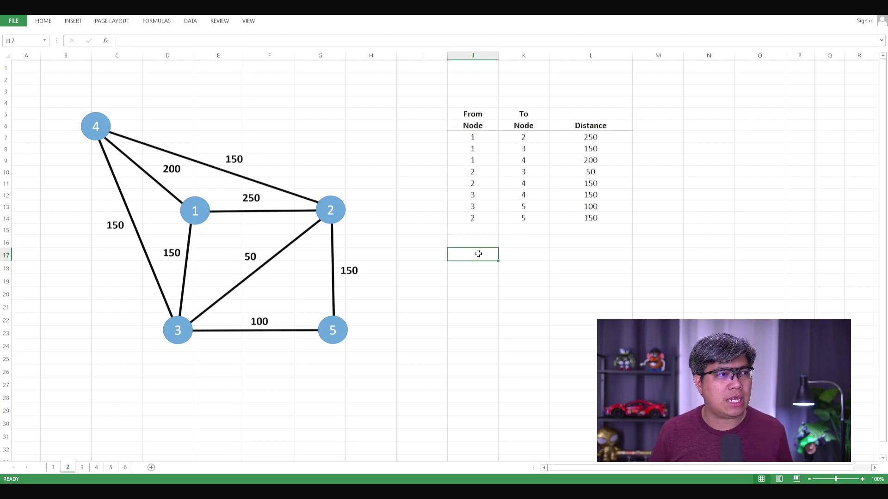
drag(470, 115, 590, 214)
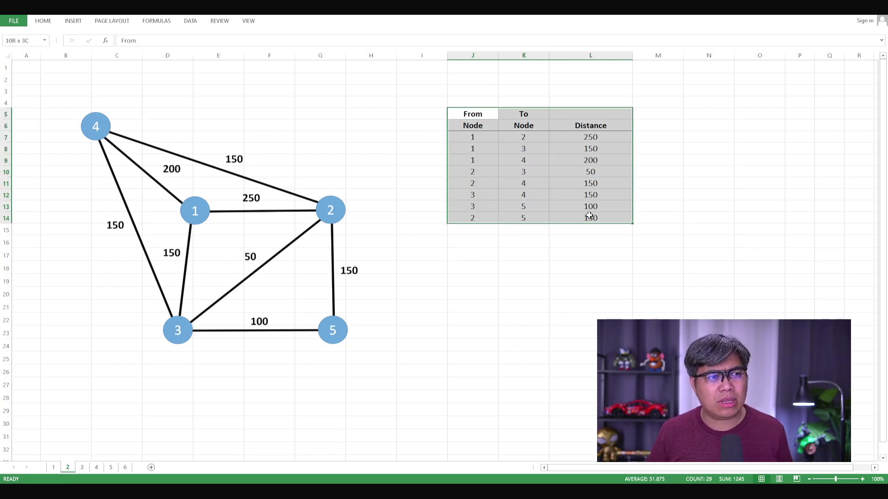
drag(472, 115, 476, 211)
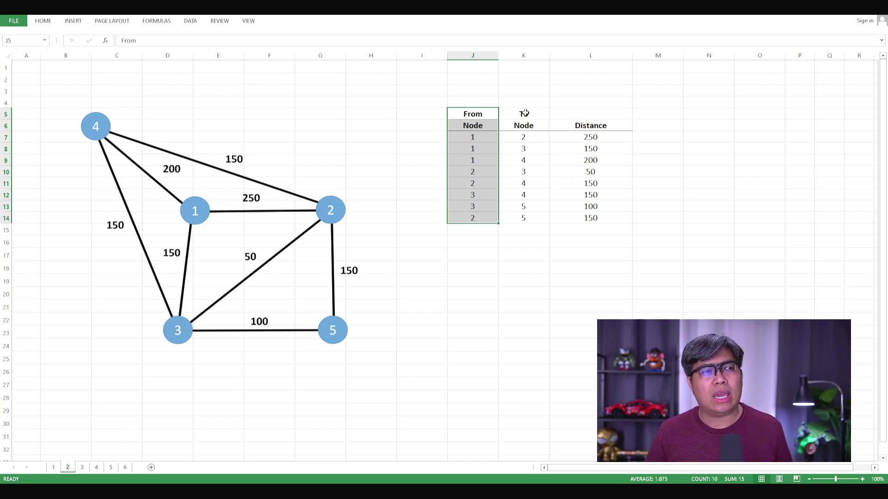
drag(525, 113, 523, 218)
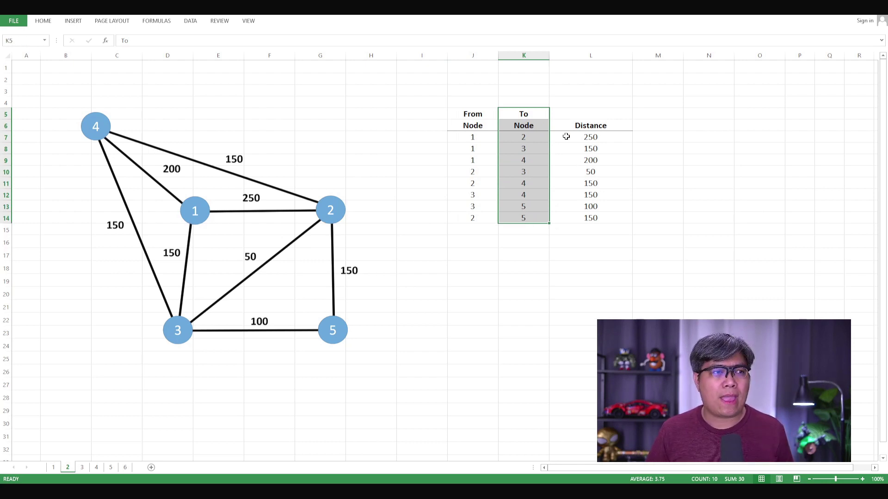
drag(583, 113, 588, 221)
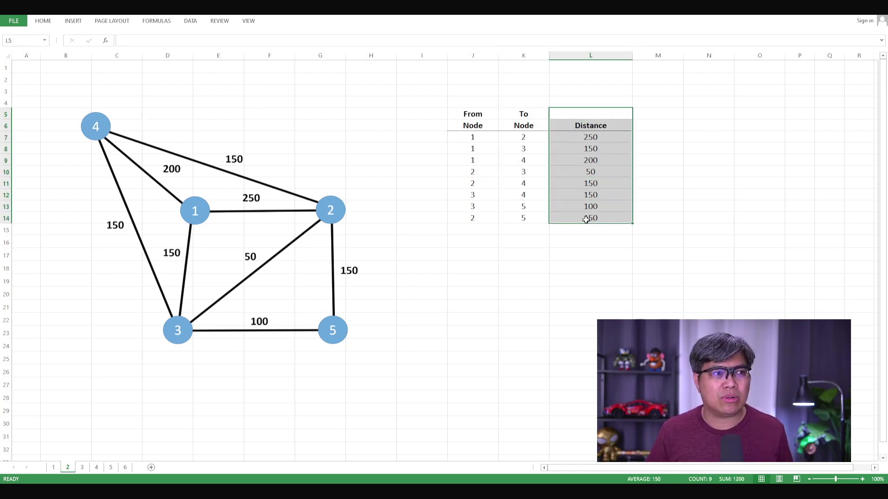
drag(470, 135, 581, 136)
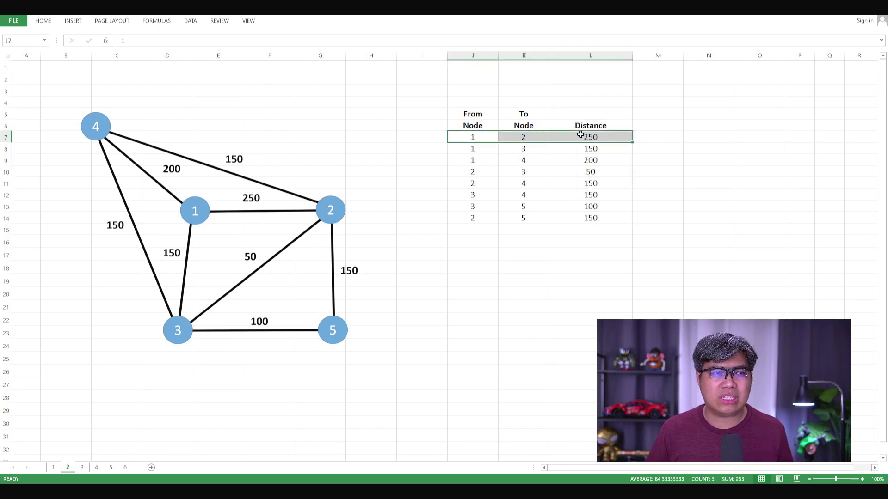
drag(475, 149, 584, 149)
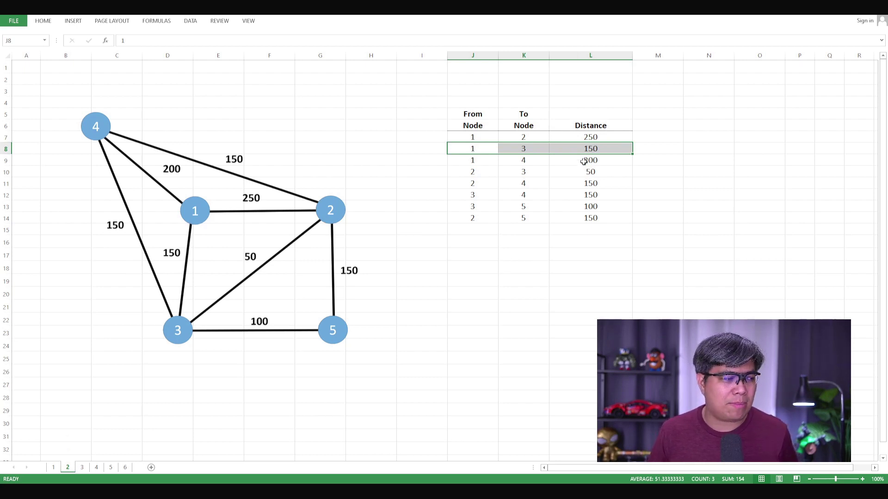
Switch to sheet 3, highlight the PARAMETER table B3:D11, then deselect it
click(82, 467)
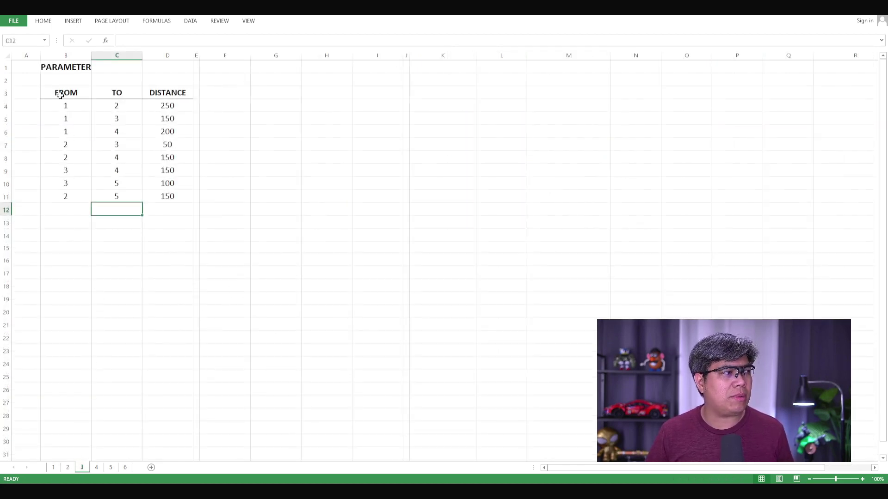
drag(60, 95, 166, 197)
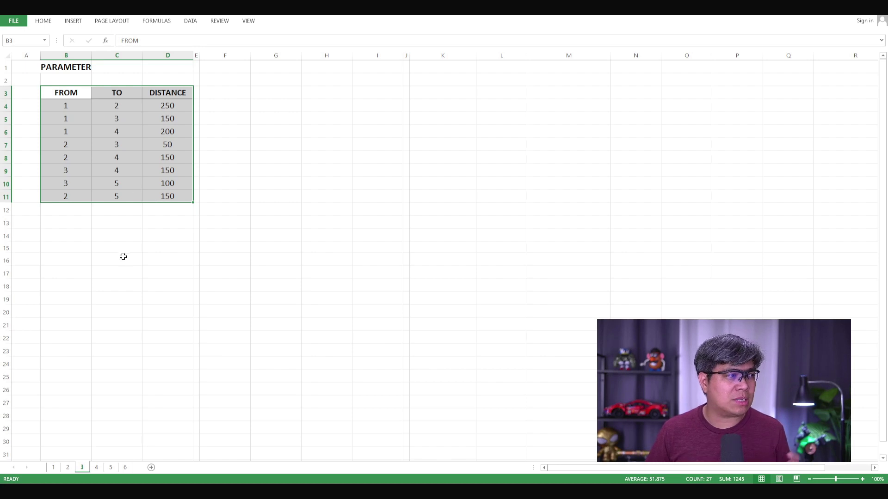
click(74, 217)
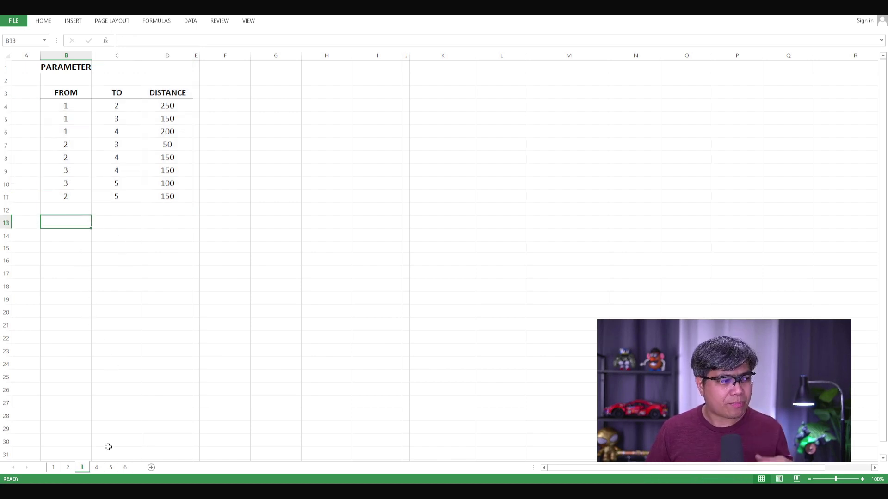
On sheet 4, highlight the MODEL table's FROM, TO, DISTANCE and ROUTE columns
click(97, 468)
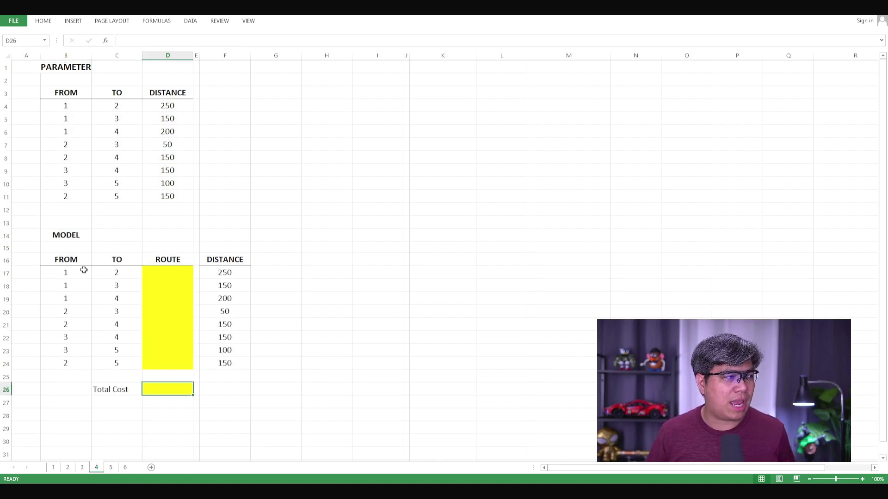
drag(54, 259, 119, 364)
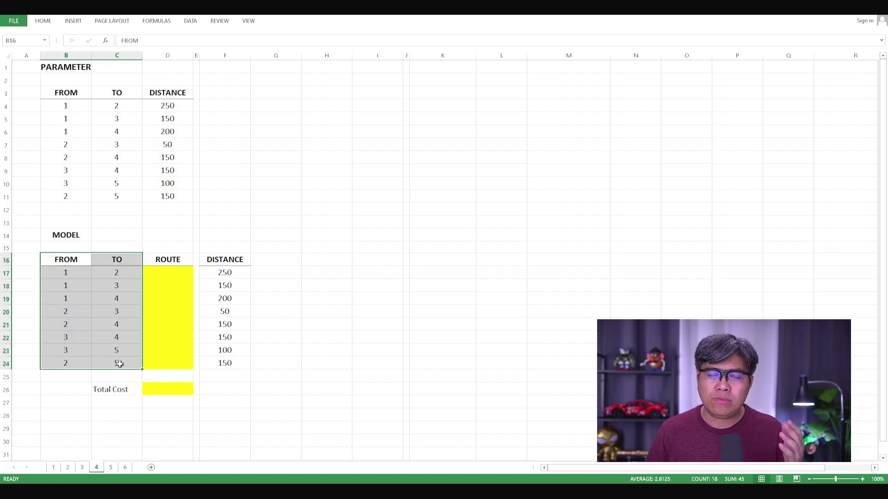
drag(230, 260, 234, 359)
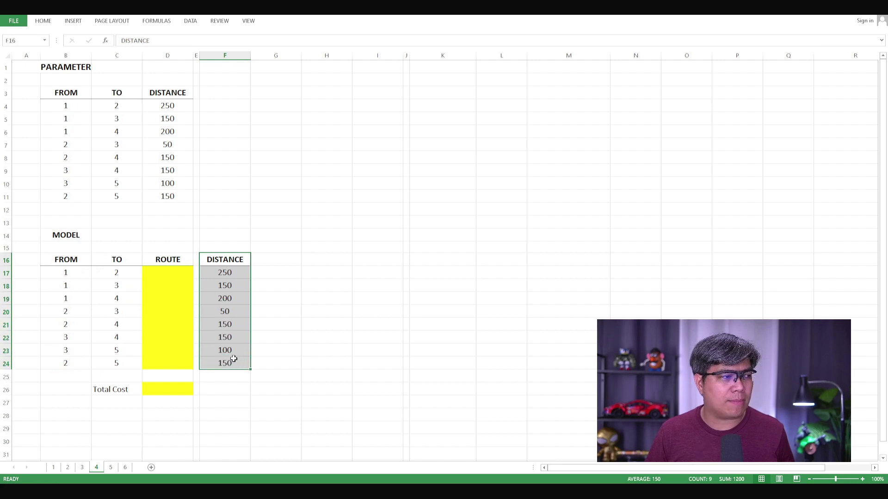
click(166, 260)
drag(166, 270, 171, 362)
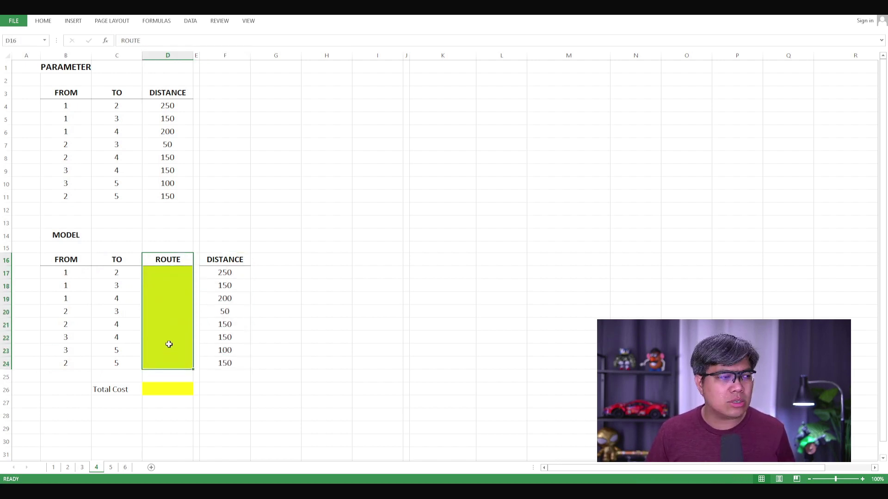
Point out the empty ROUTE cells and begin =SUMPRODUCT( in Total Cost cell D26
click(176, 276)
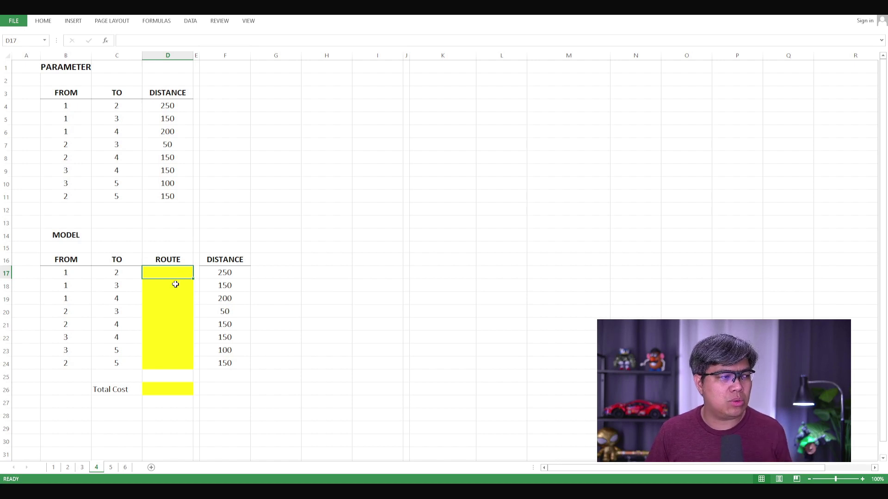
click(175, 285)
click(173, 297)
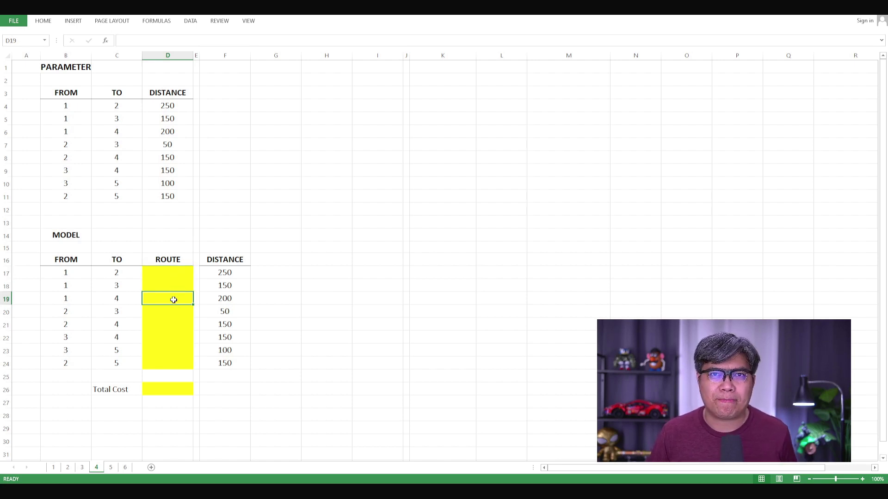
click(167, 391)
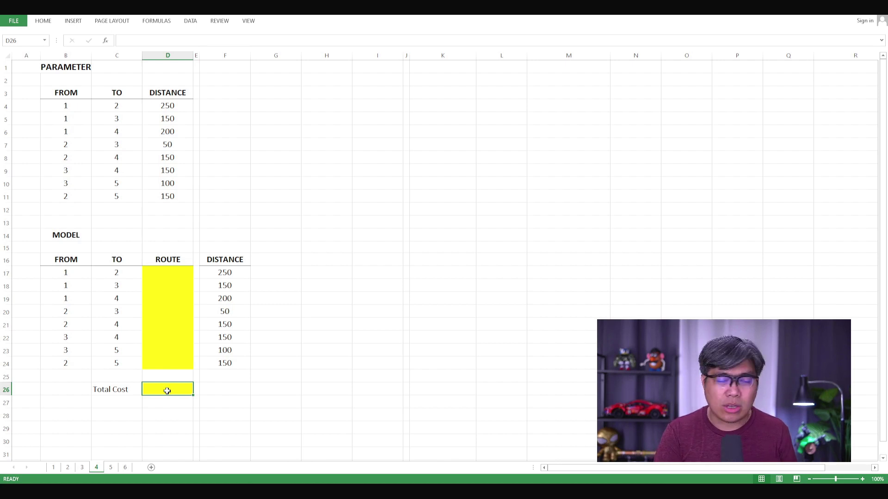
text(=)
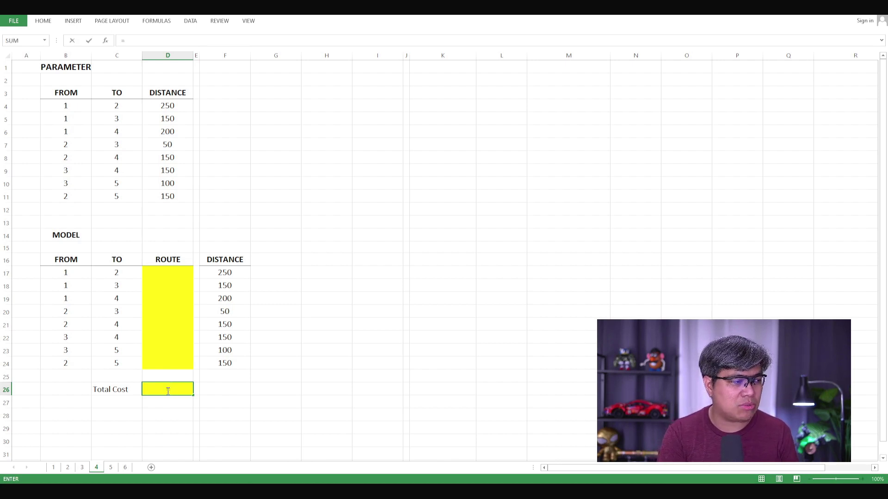
text(sumproduc)
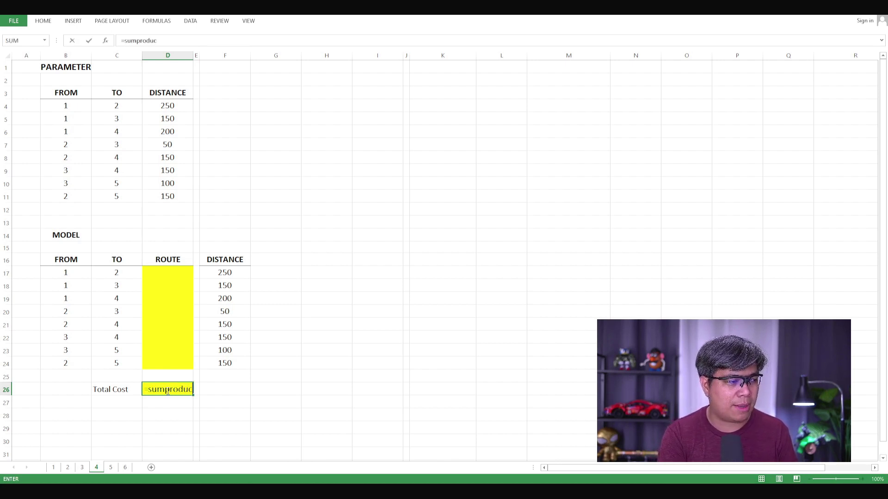
text(t()
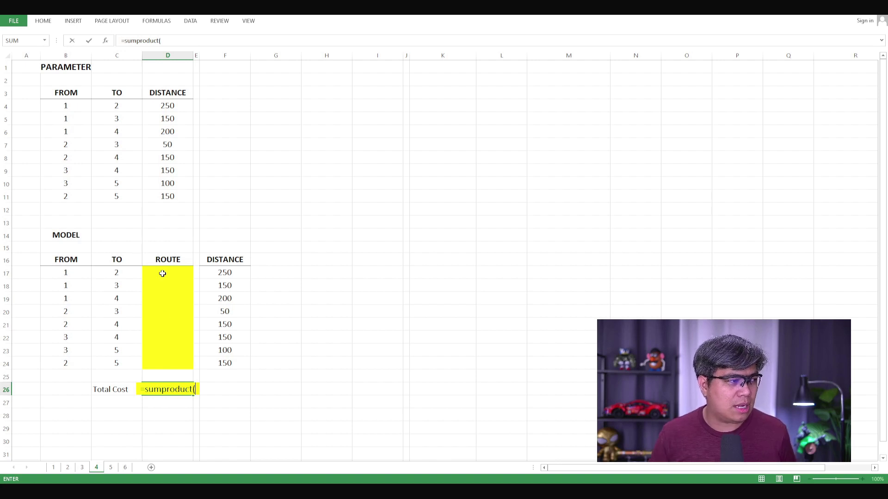
Complete Total Cost as =SUMPRODUCT(D17:D24,F17:F24), showing 0, then switch to sheet 5
drag(162, 273, 183, 365)
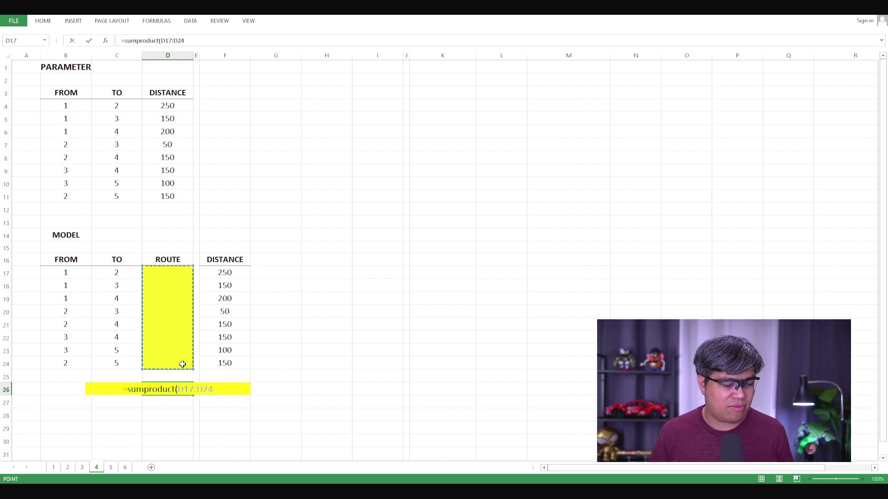
text(,)
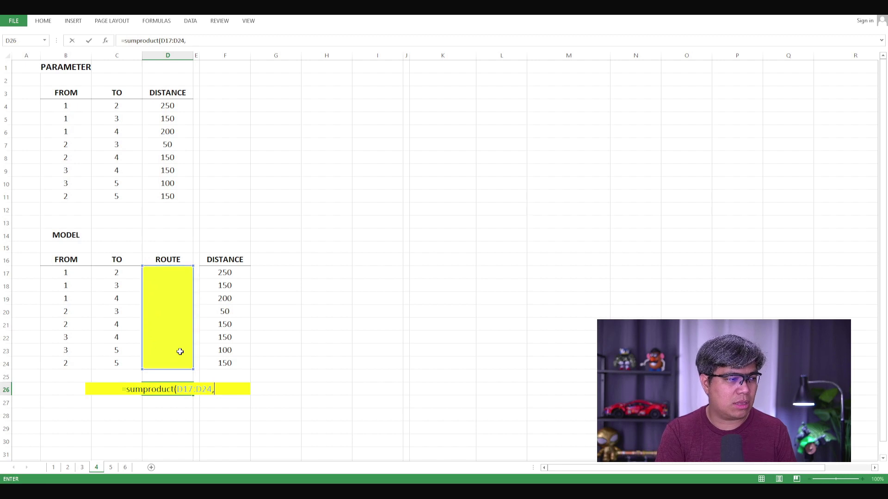
drag(226, 273, 237, 362)
key(Return)
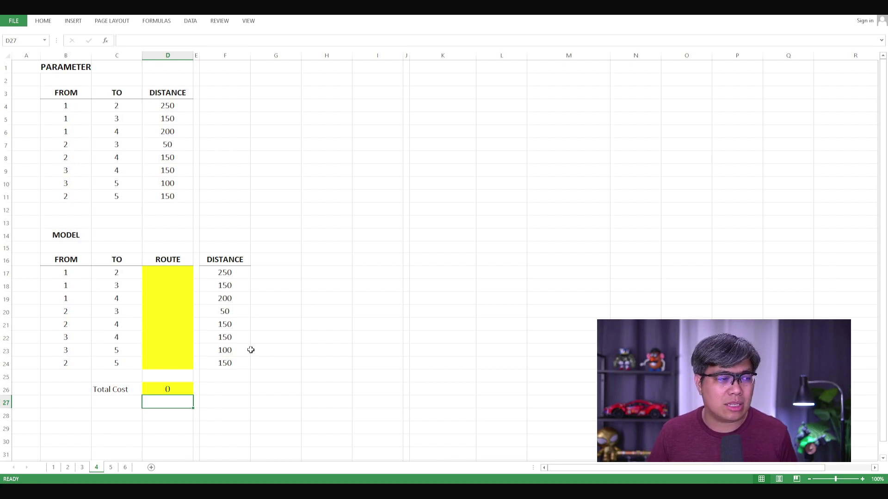
click(111, 468)
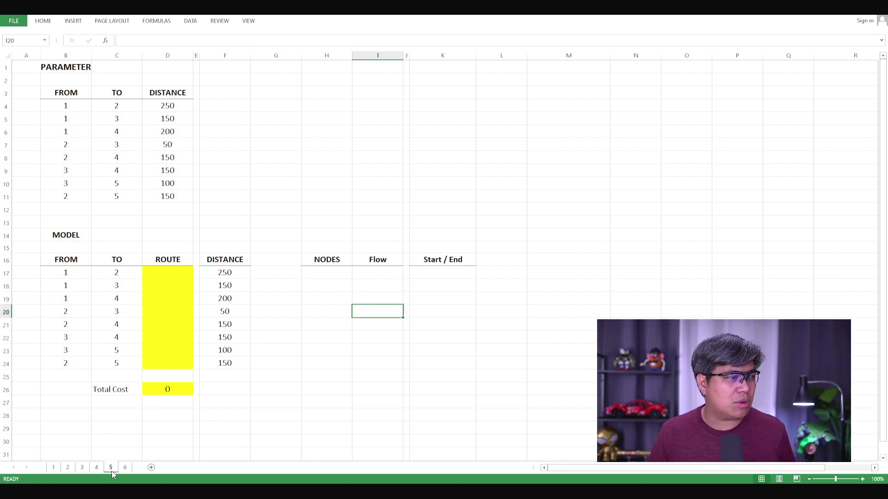
Highlight the NODES, Flow and Start / End headings and glance back at the network diagram
mouse_move(317, 263)
mouse_down()
mouse_move(430, 262)
mouse_move(327, 259)
mouse_up()
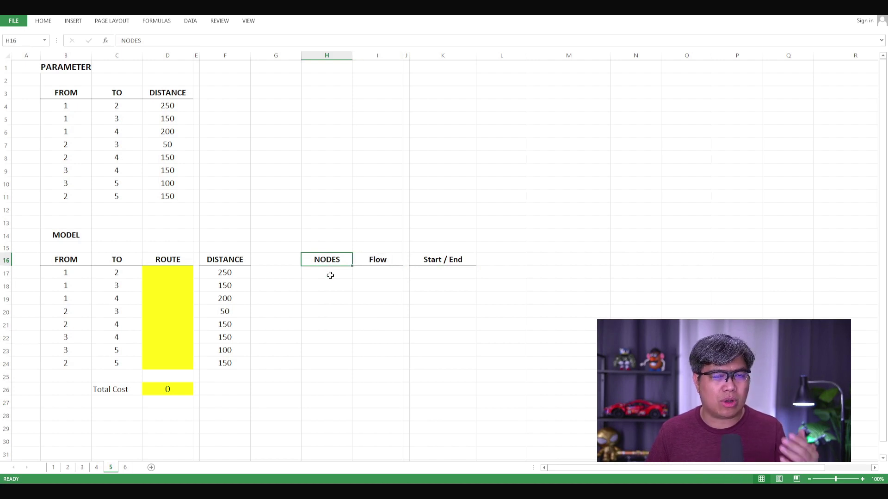
click(54, 467)
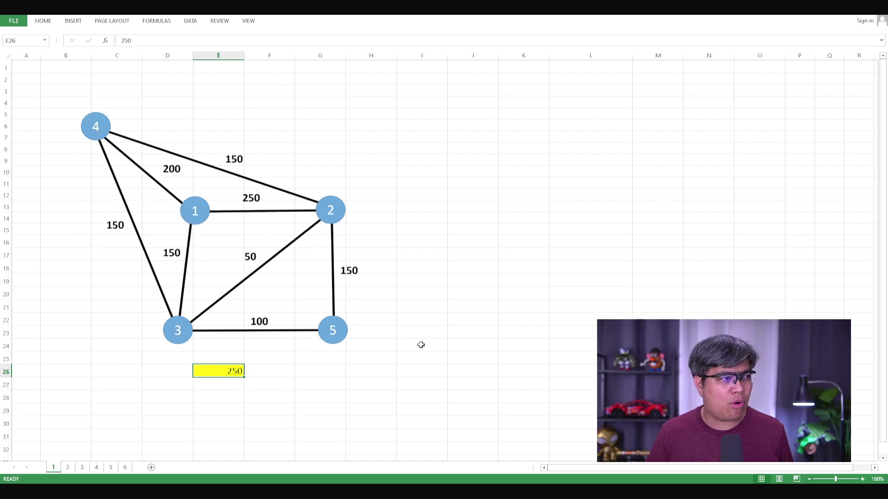
click(110, 468)
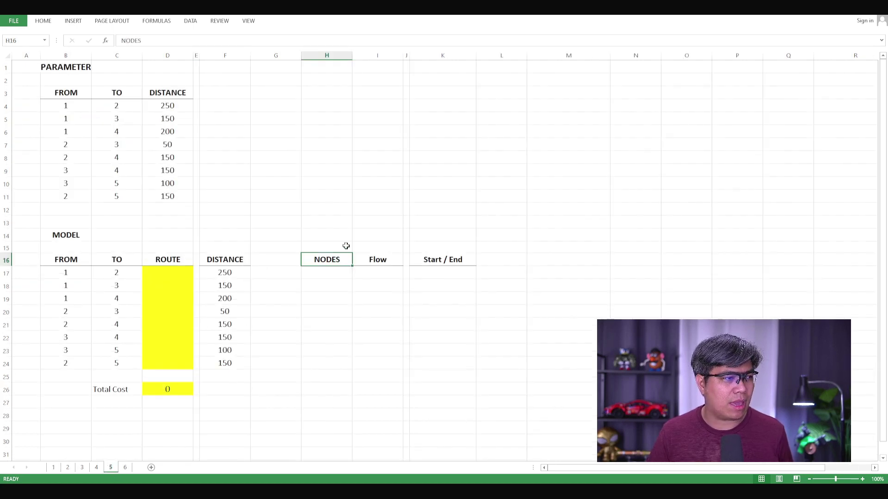
List nodes 1, 2, 3, 4, 5 down column H from H17 and select node 1's Flow cell
click(336, 271)
text(1)
key(Return)
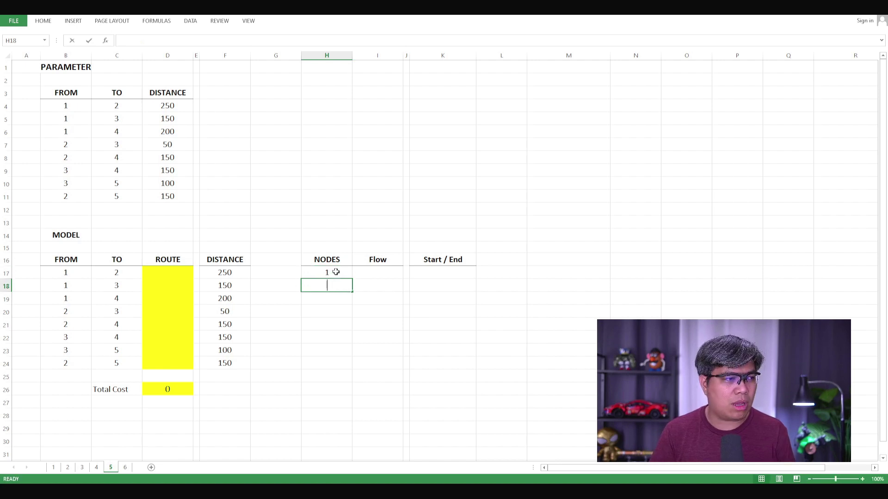
text(2)
key(Return)
text(3)
key(Return)
text(4)
key(Return)
text(5)
key(Return)
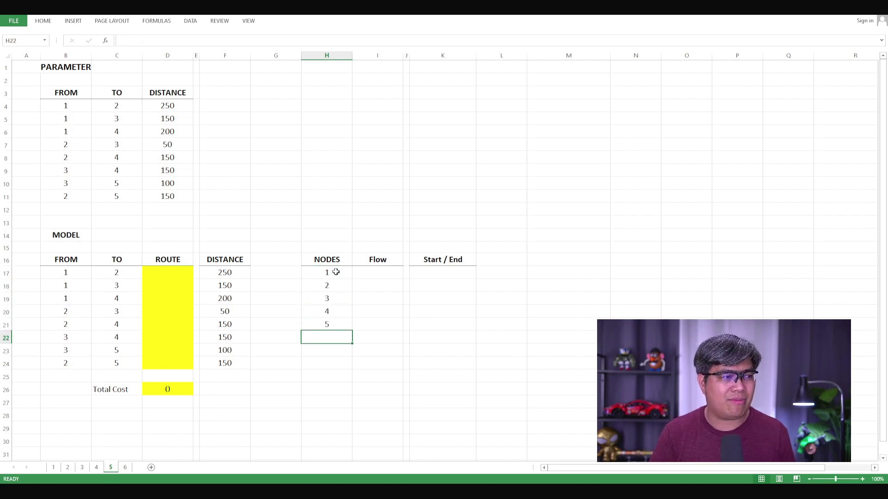
click(375, 275)
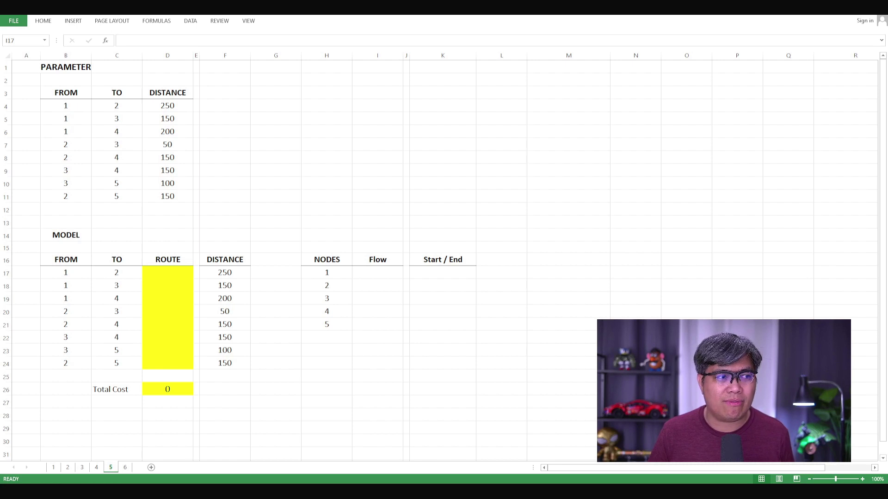
key(alt+Tab)
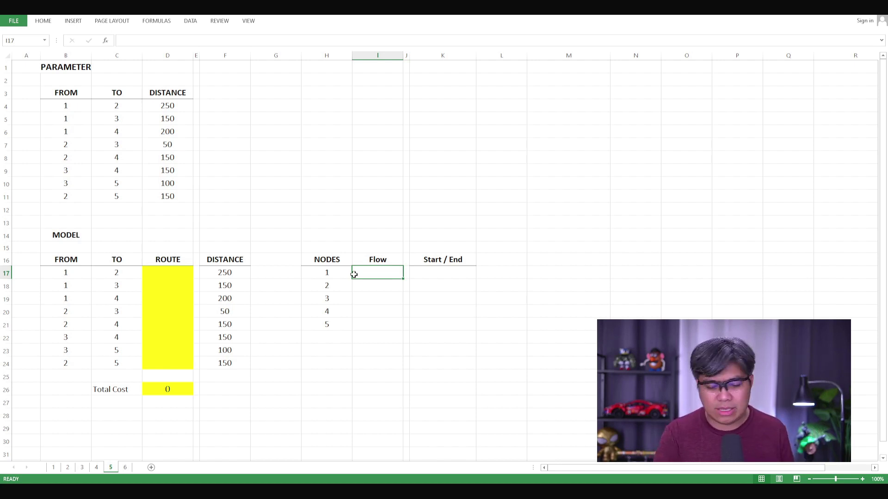
Build node 1's Flow formula =SUMIF(B17:B24,H17,D17:D24) in I17
text(=)
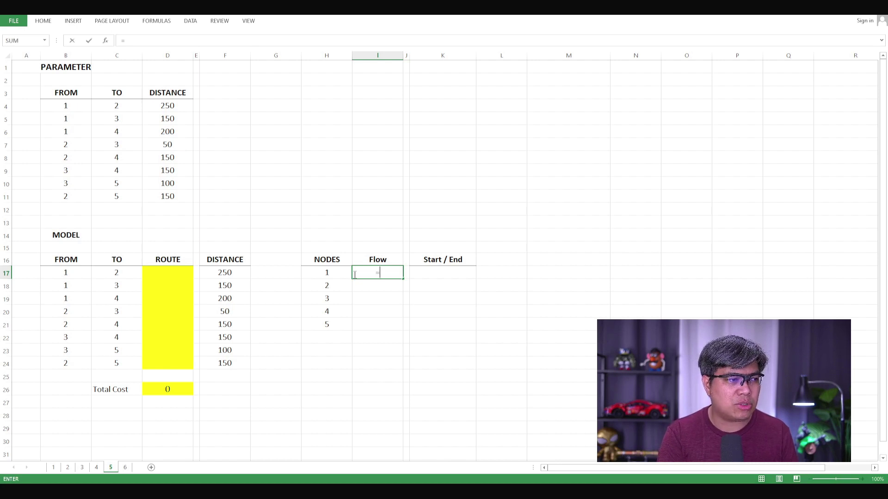
text(sum)
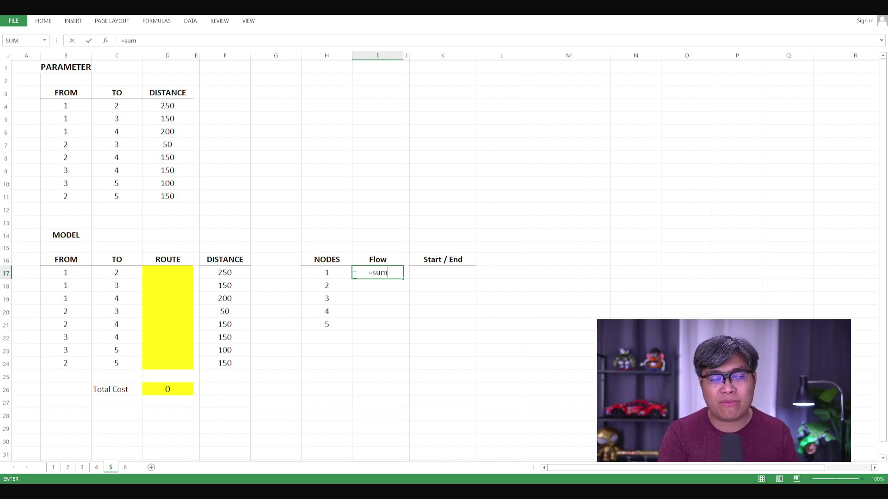
text(if()
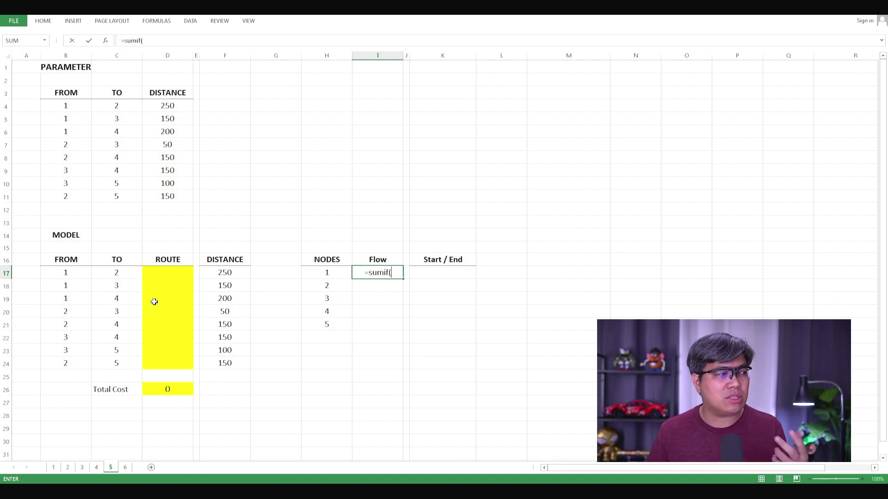
click(68, 271)
drag(68, 271, 68, 363)
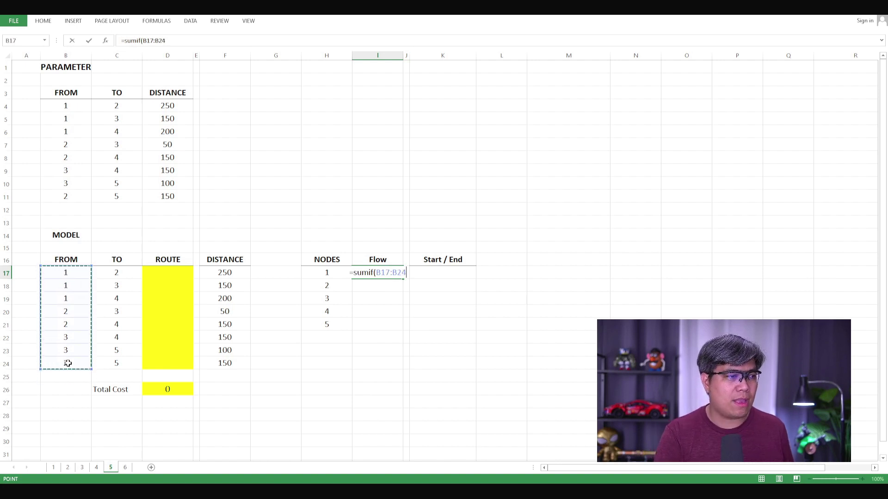
text(,)
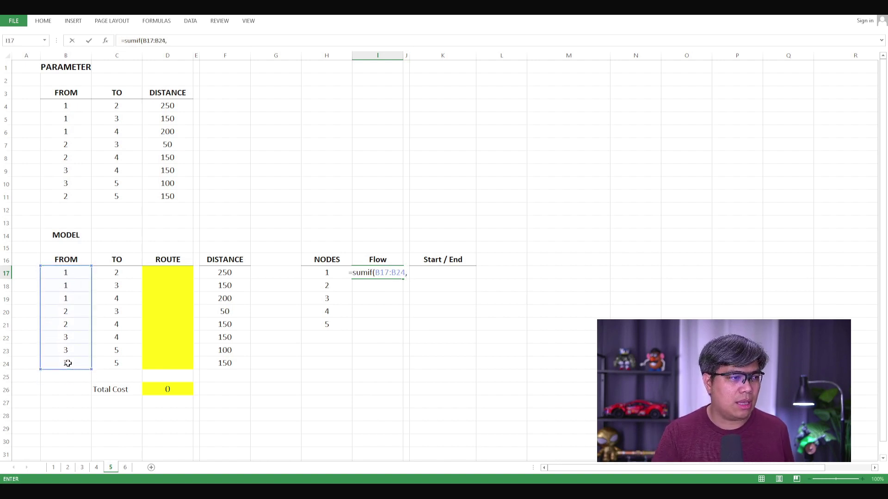
click(320, 272)
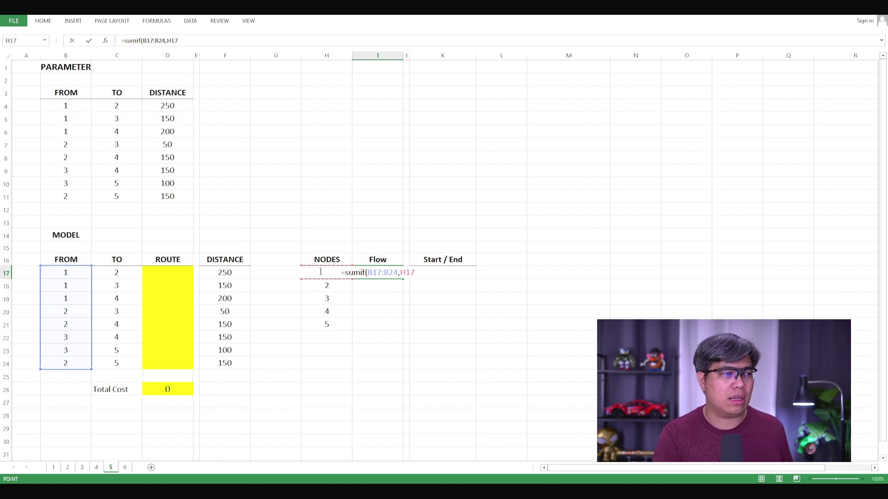
text(,)
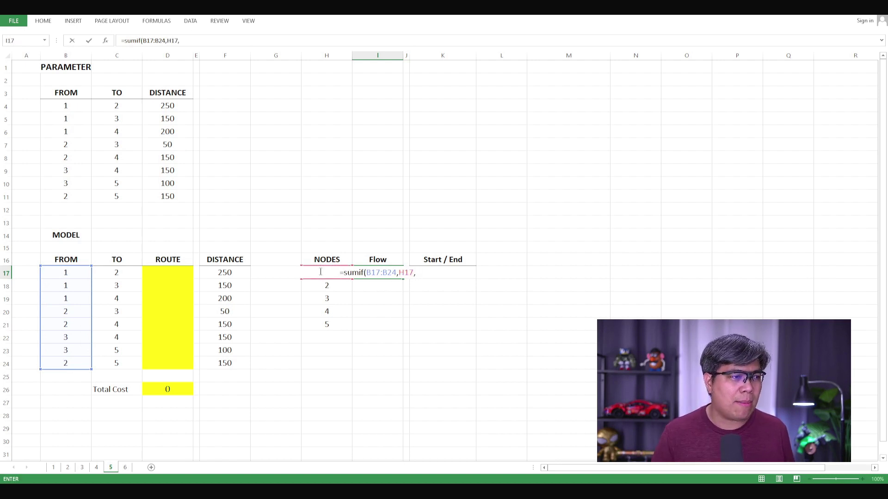
drag(164, 272, 172, 360)
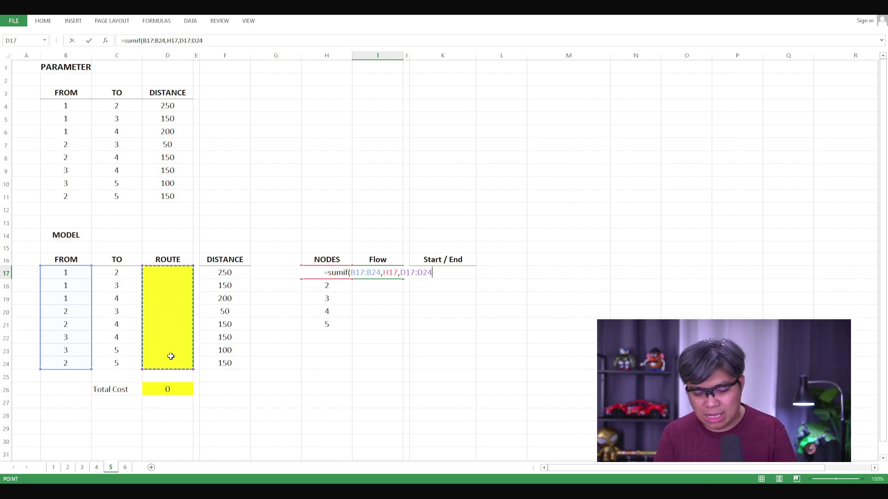
text())
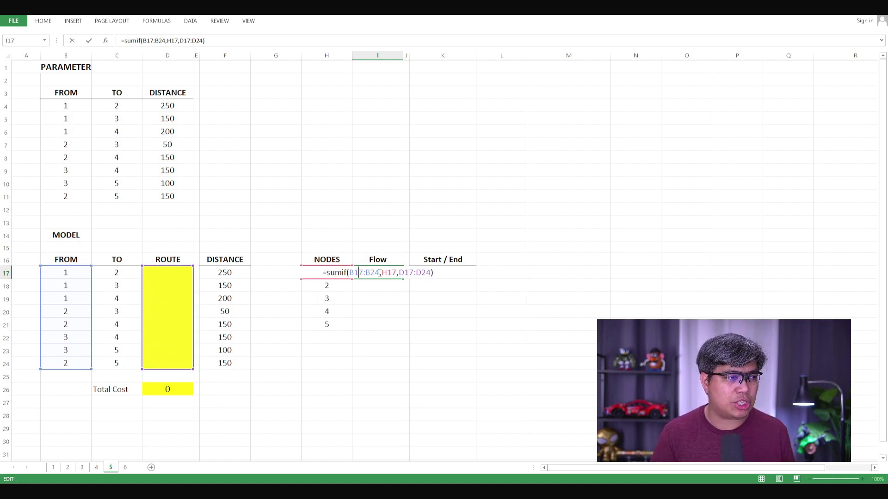
Lock the ranges as $B$17:$B$24 and $D$17:$D$24, commit, and recheck the formula
key(F4)
click(380, 272)
key(F4)
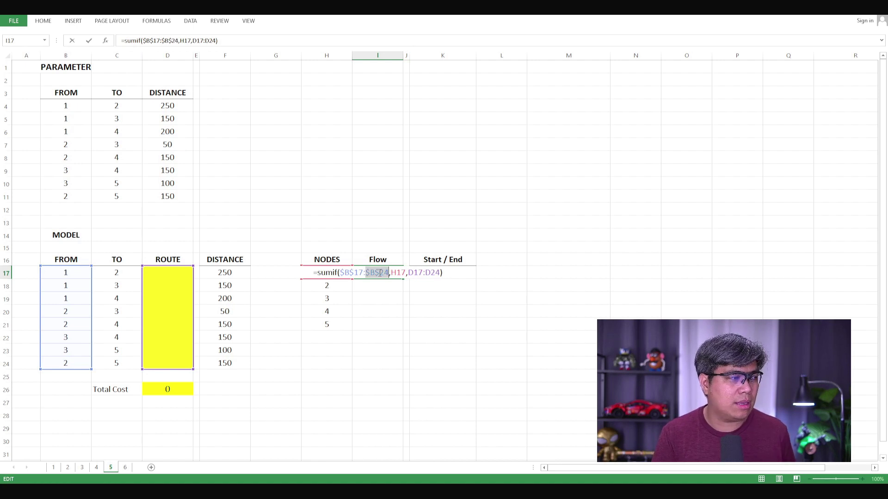
key(Right)
key(Right)
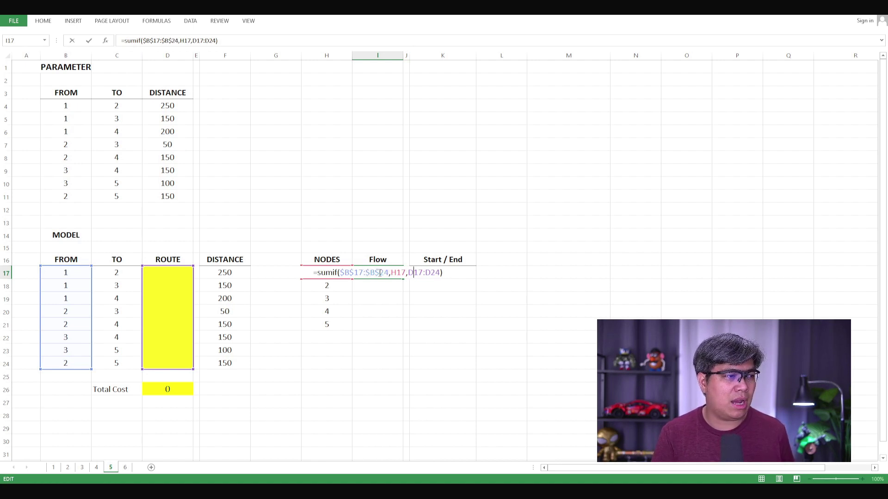
key(F4)
key(Right)
key(Right)
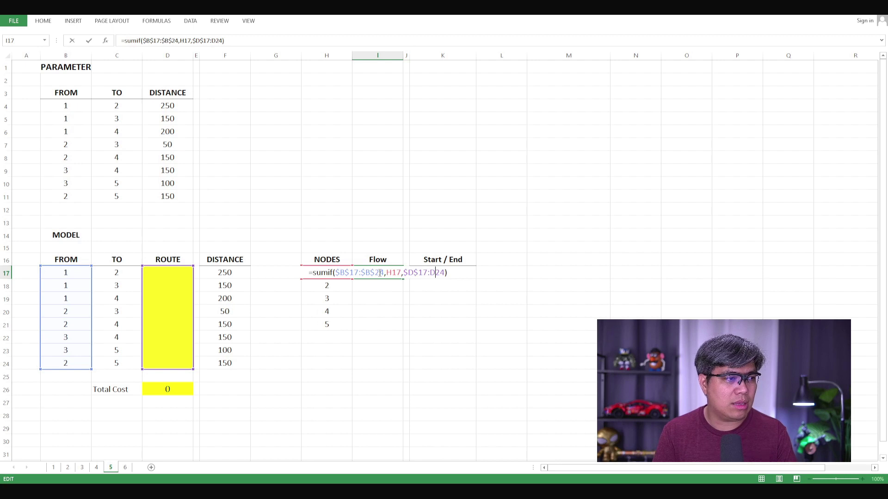
key(F4)
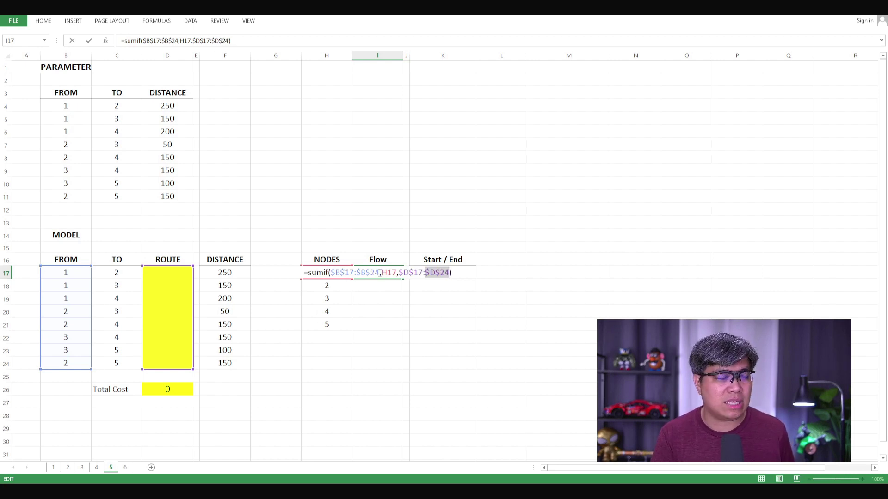
key(Return)
double_click(375, 273)
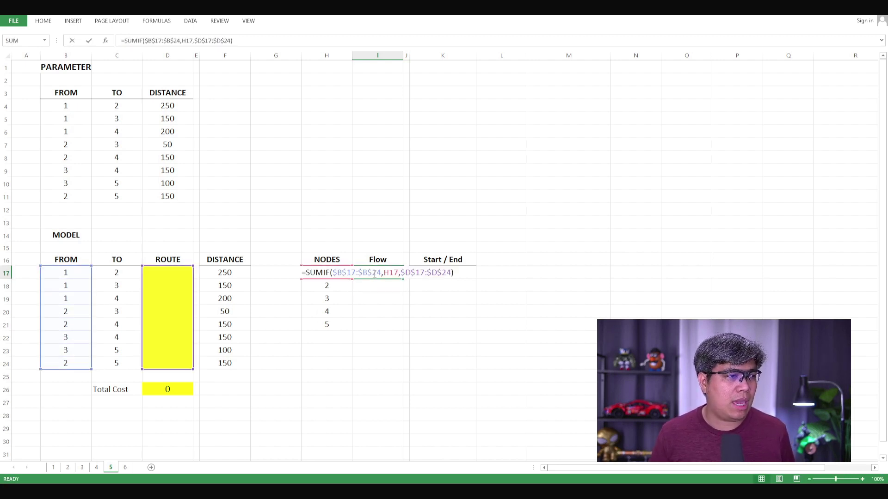
key(Return)
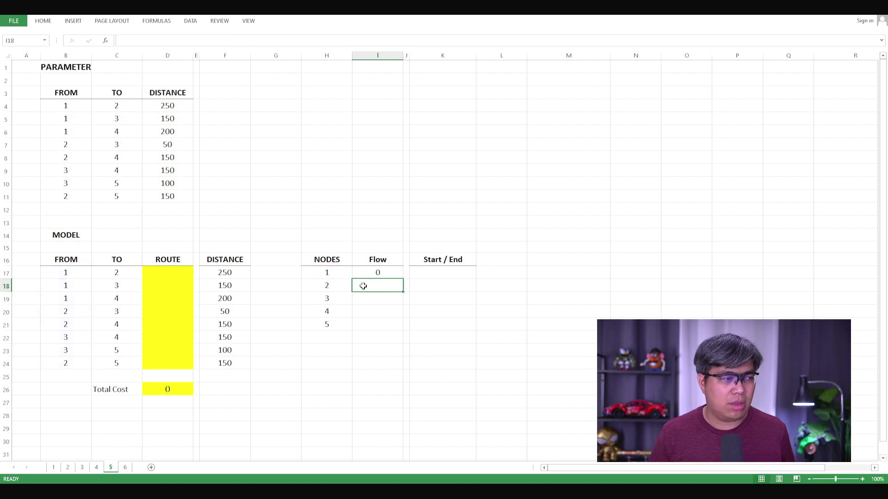
click(377, 273)
Copy node 1's flow formula into node 2's cell I18 and open it for editing
drag(403, 279, 404, 326)
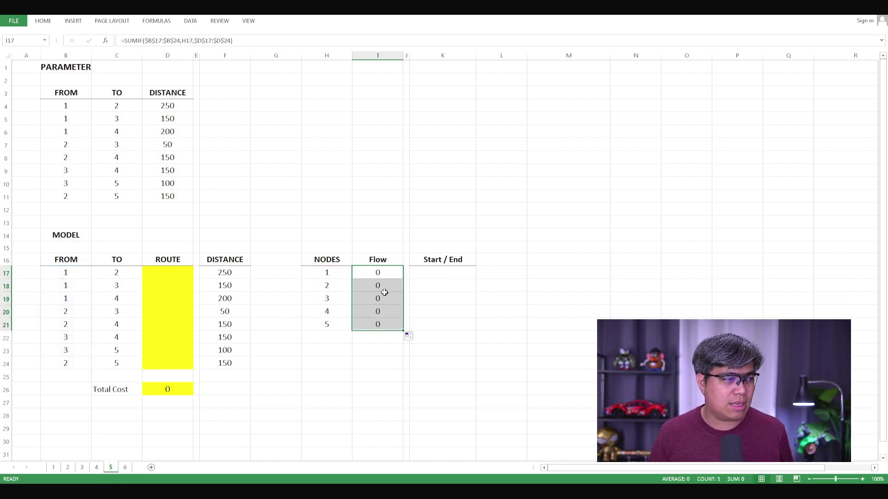
key(ctrl+z)
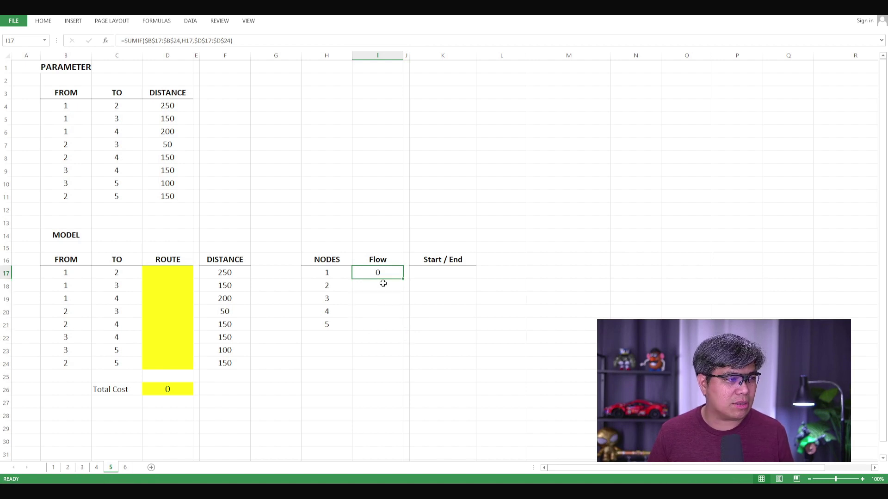
drag(402, 279, 403, 293)
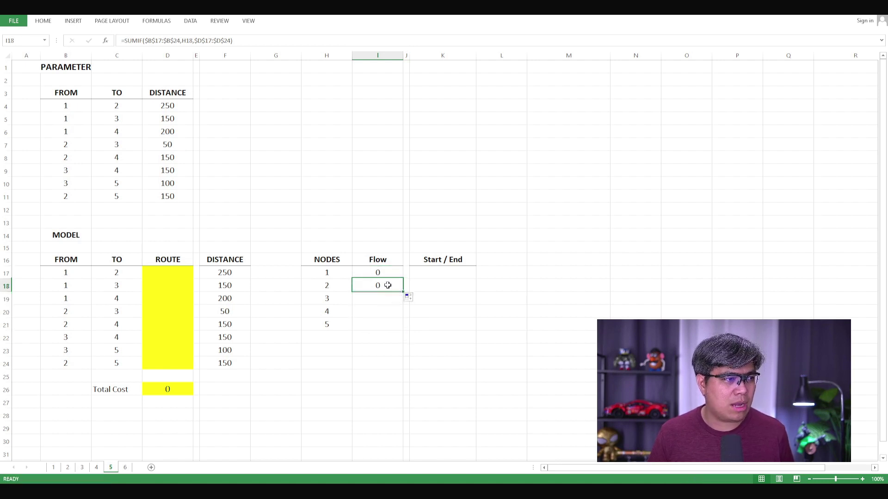
double_click(386, 287)
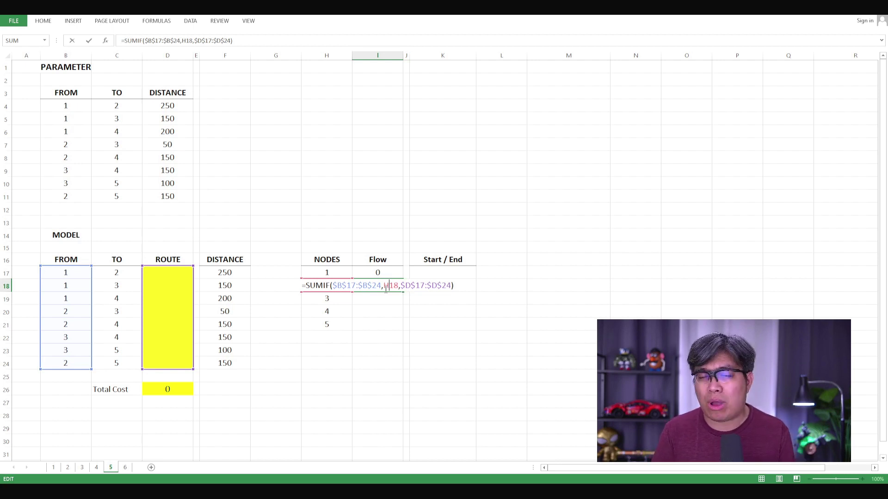
Append -SUMIF( using the locked TO range $C$17:$C$24 as the criteria range
key(End)
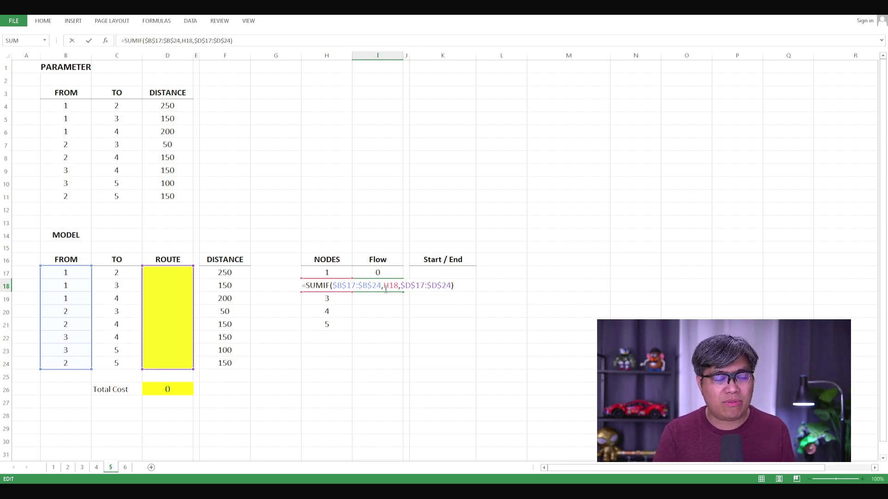
text(-suumi)
key(BackSpace)
key(BackSpace)
key(BackSpace)
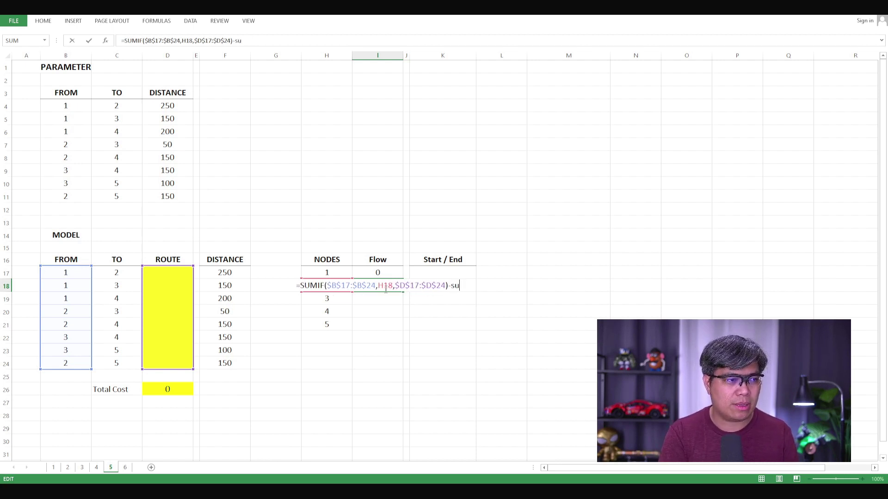
text(mif()
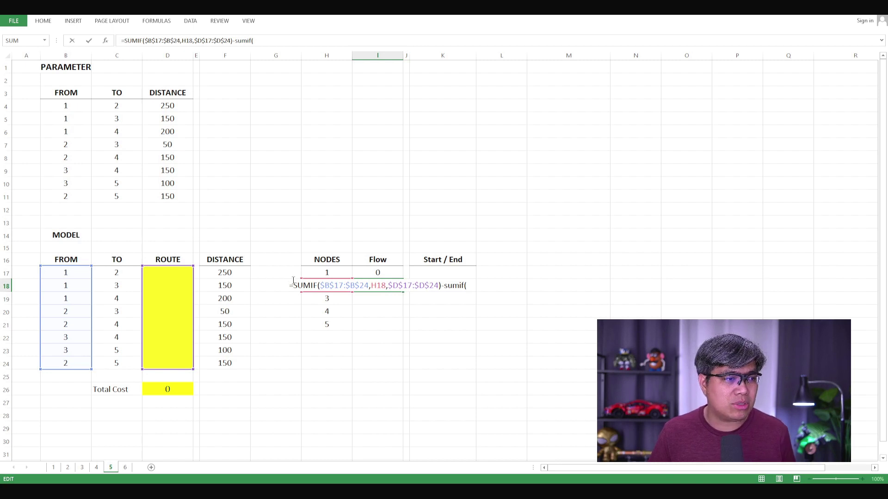
drag(119, 276, 119, 366)
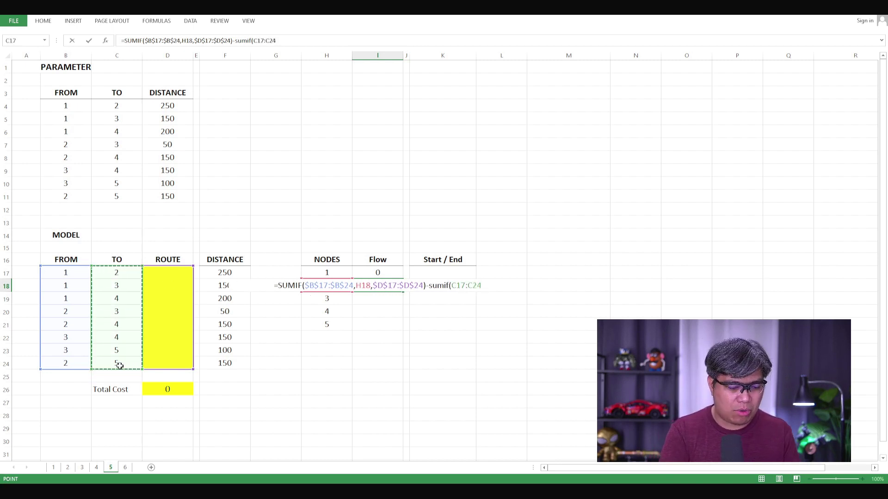
key(F4)
text(,)
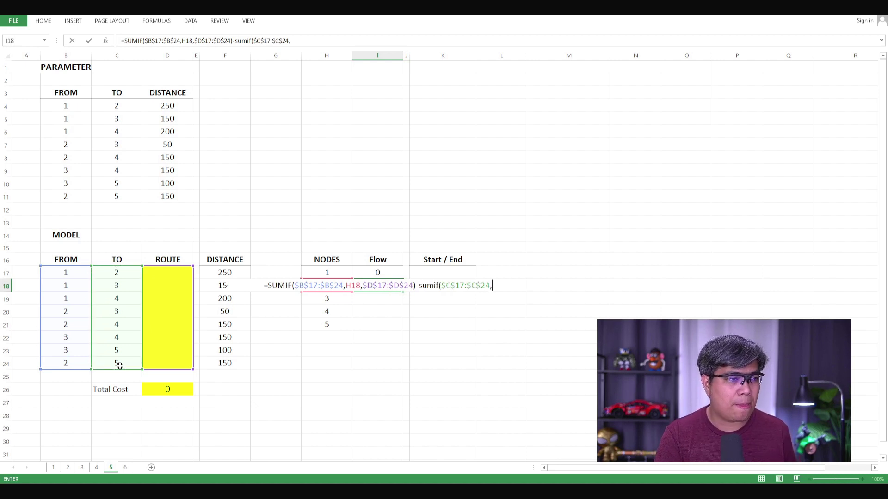
Finish the inflow SUMIF with criterion H18 and locked ROUTE range $D$17:$D$24, and commit
click(317, 298)
key(Up)
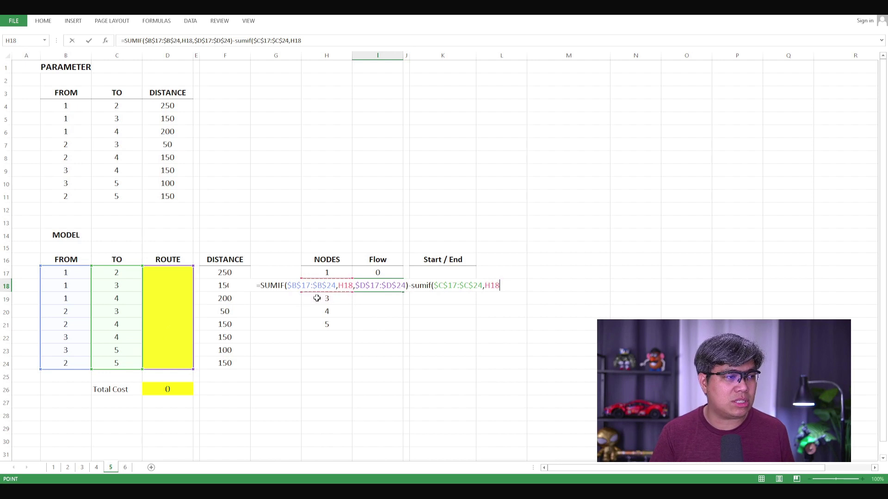
text(,)
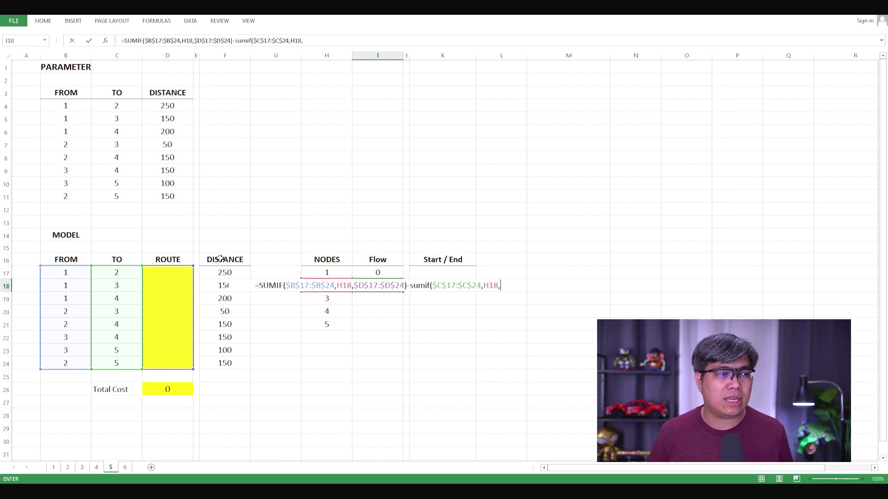
click(181, 272)
drag(181, 272, 180, 364)
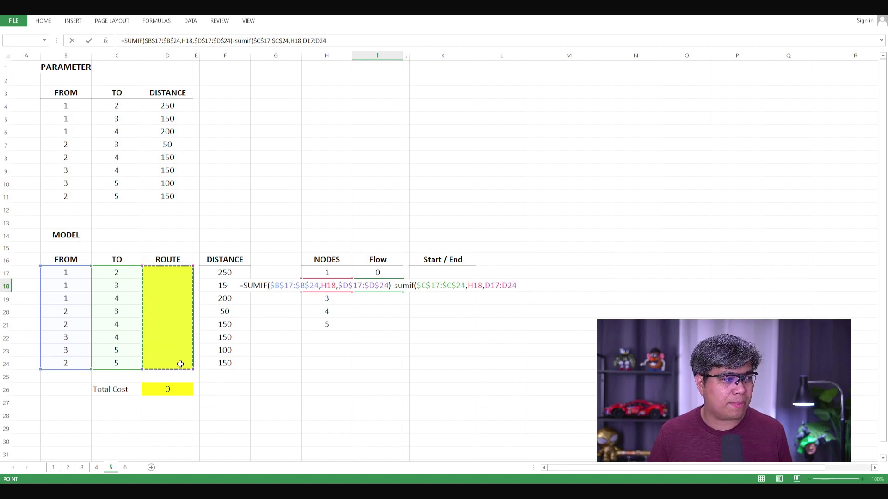
key(F4)
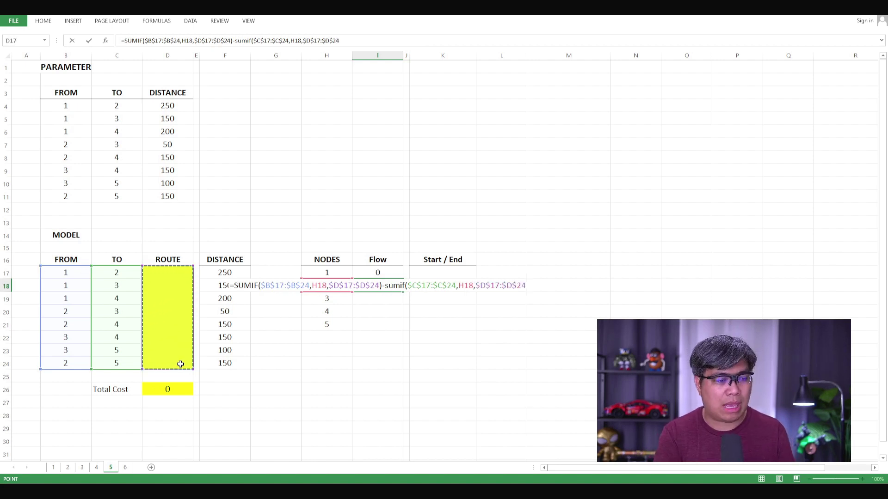
text())
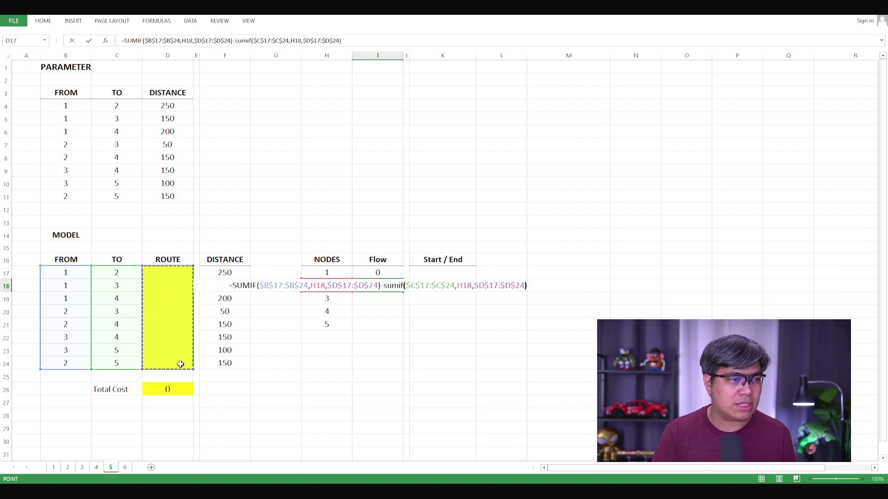
key(ctrl+Return)
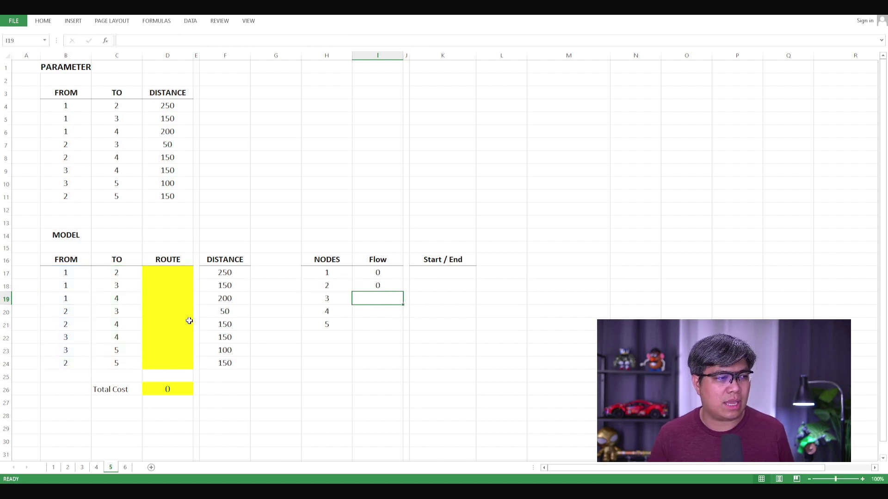
Fill node 2's flow formula down through nodes 3–5 into I19:I21
click(387, 286)
drag(403, 292, 402, 313)
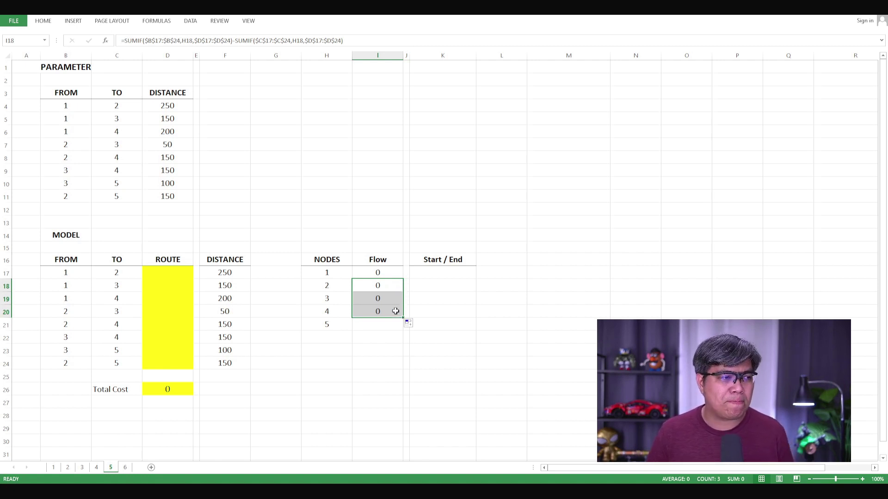
drag(404, 317, 401, 328)
click(387, 326)
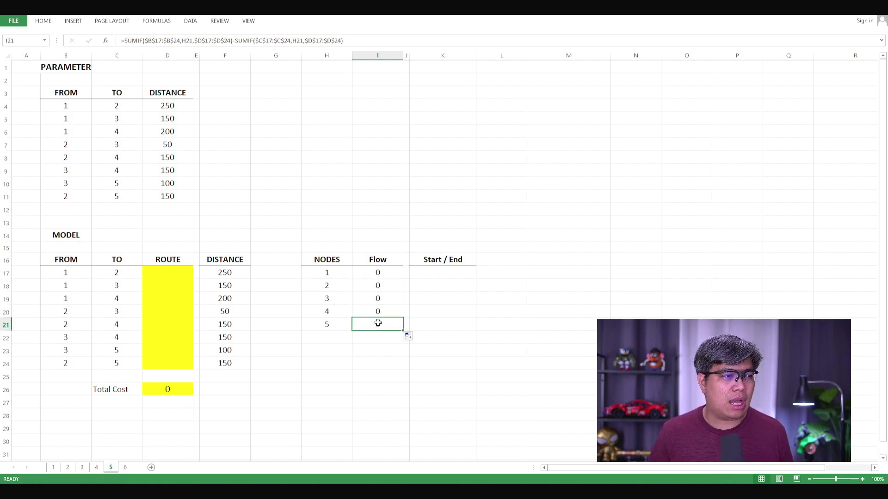
Delete node 5's outflow SUMIF term, leaving =-SUMIF(...) for its incoming routes only
double_click(379, 325)
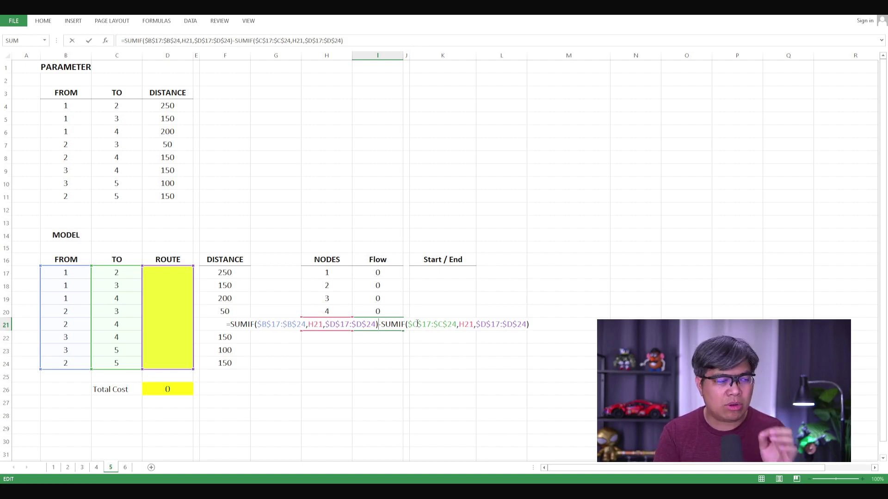
key(BackSpace)
key(BackSpace)
key(BackSpace)
key(BackSpace)
key(BackSpace)
key(BackSpace)
key(BackSpace)
key(BackSpace)
key(BackSpace)
key(BackSpace)
key(BackSpace)
key(BackSpace)
key(BackSpace)
key(BackSpace)
key(BackSpace)
key(BackSpace)
key(BackSpace)
key(BackSpace)
key(BackSpace)
key(BackSpace)
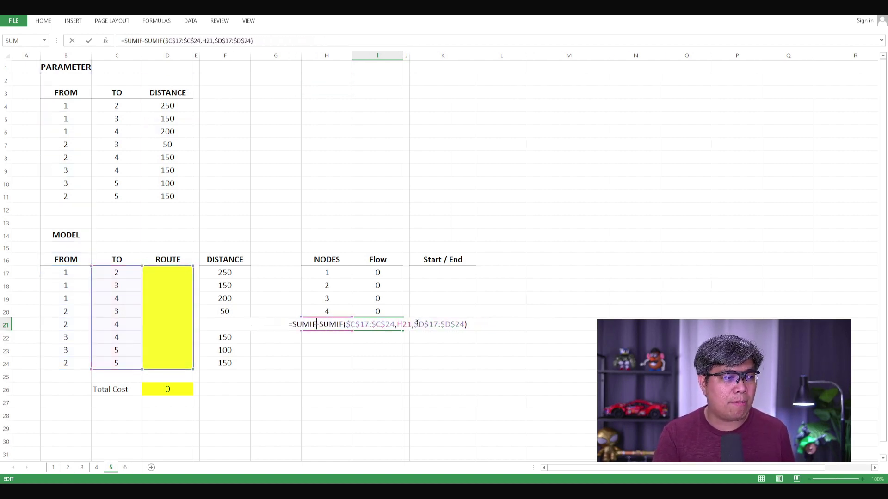
key(BackSpace)
key(BackSpace)
key(BackSpace)
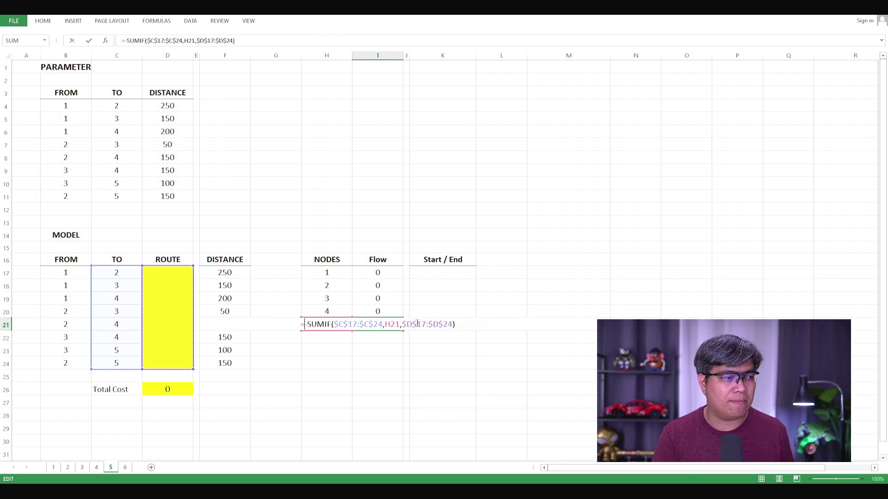
key(Return)
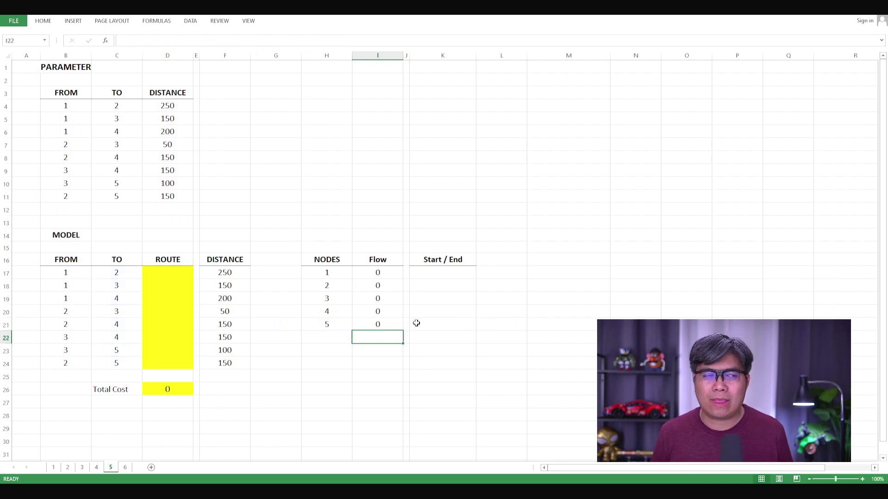
Enter 1 as node 1's Start / End value and fill the equals sign down J17:J20
click(429, 271)
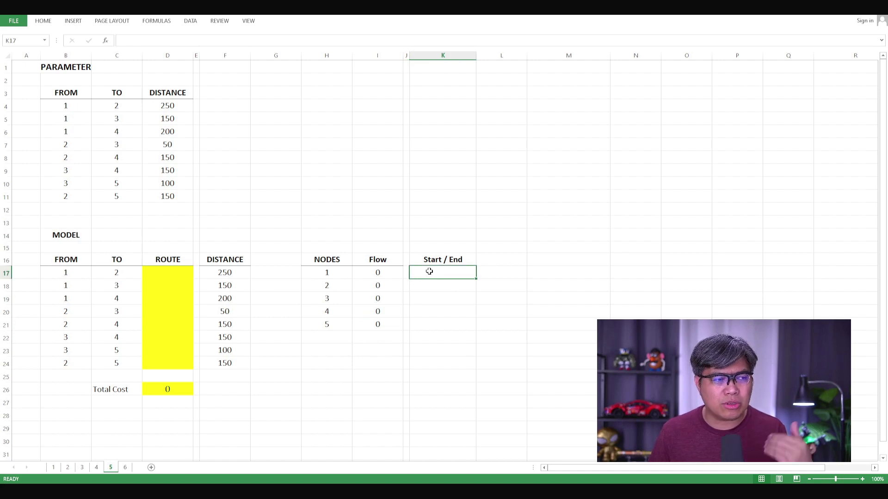
click(406, 272)
click(425, 273)
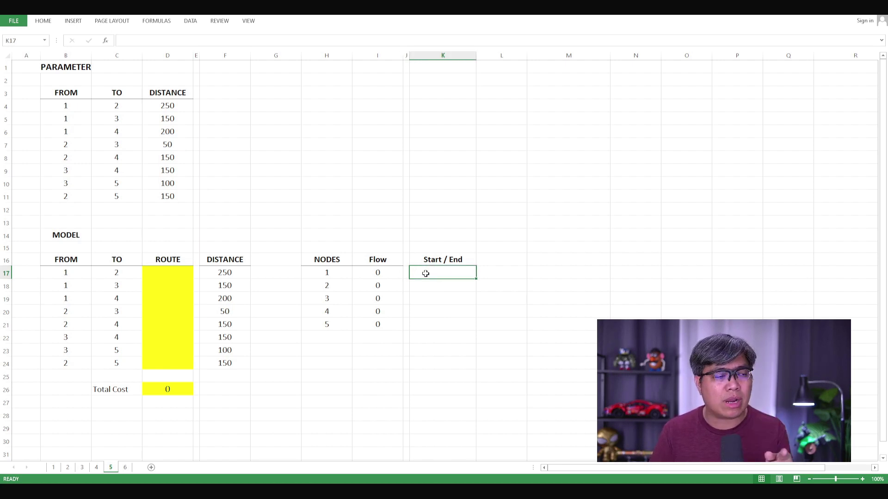
text(1)
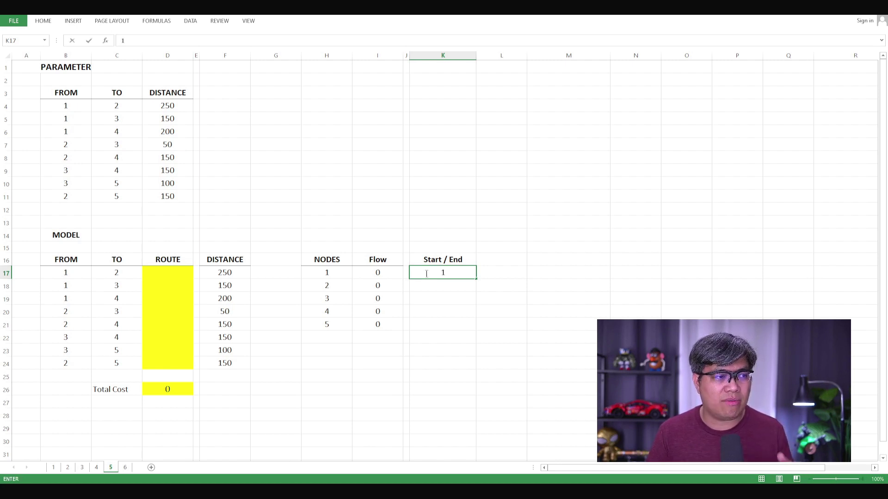
key(Left)
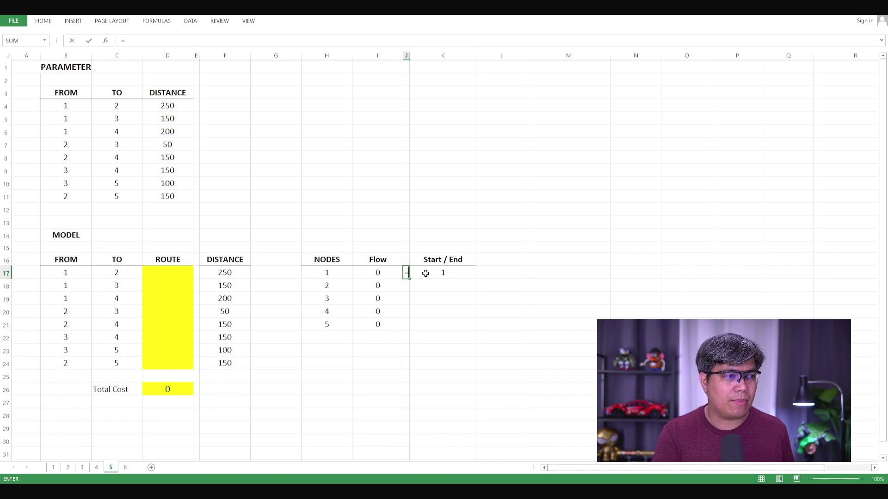
key(Down)
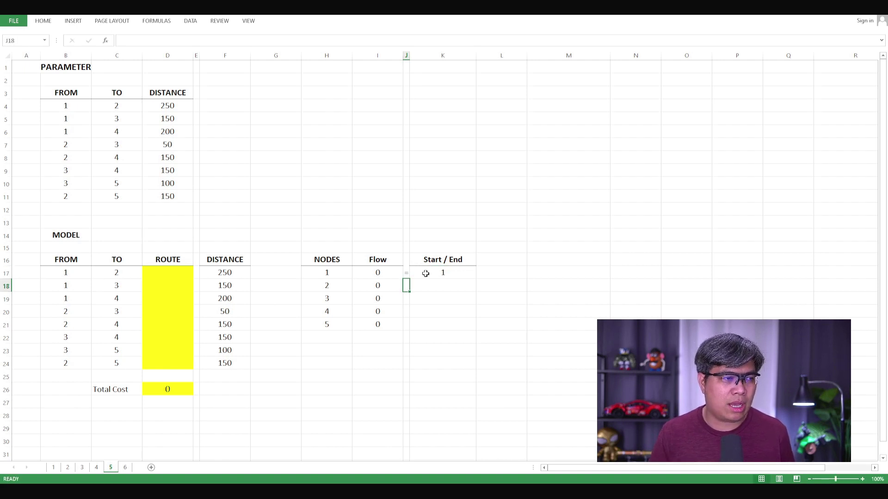
click(407, 274)
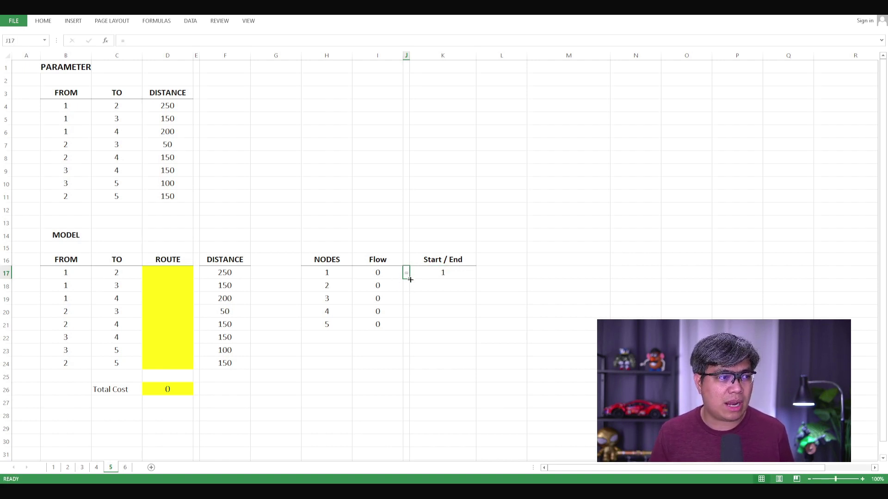
drag(410, 279, 410, 316)
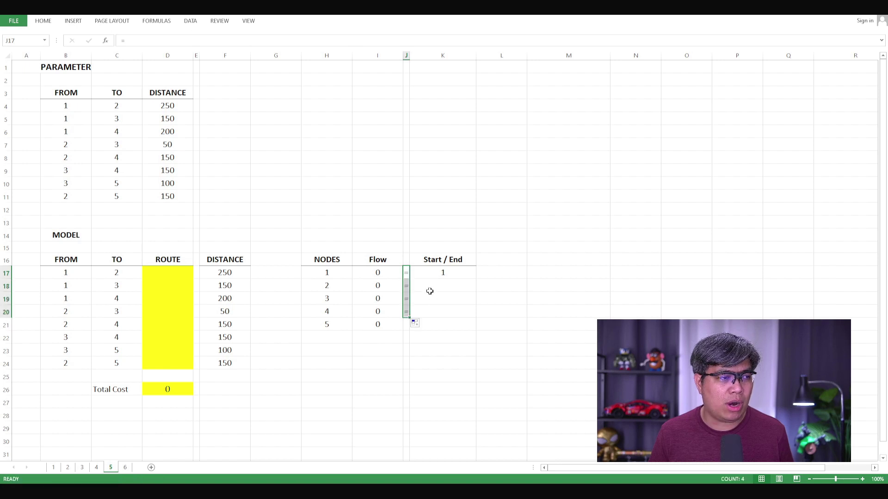
Enter 0 as the Start / End value for nodes 2, 3 and 4
click(435, 285)
text(0)
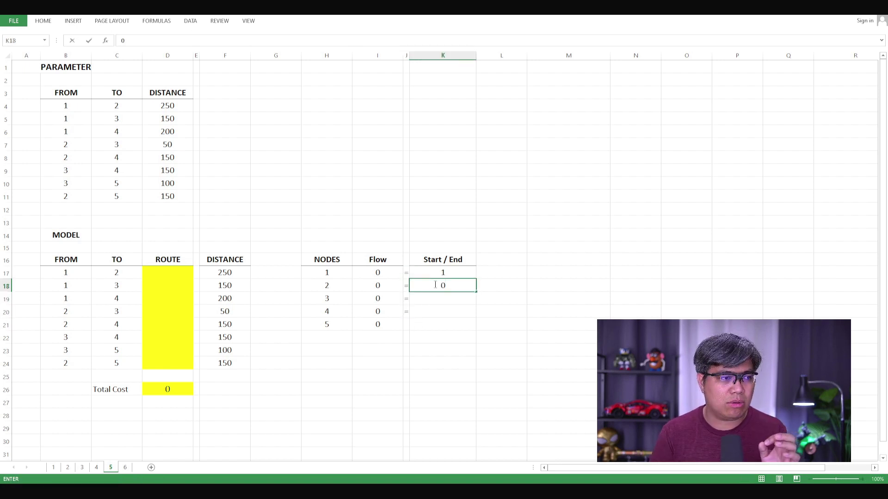
key(Return)
text(0)
key(Return)
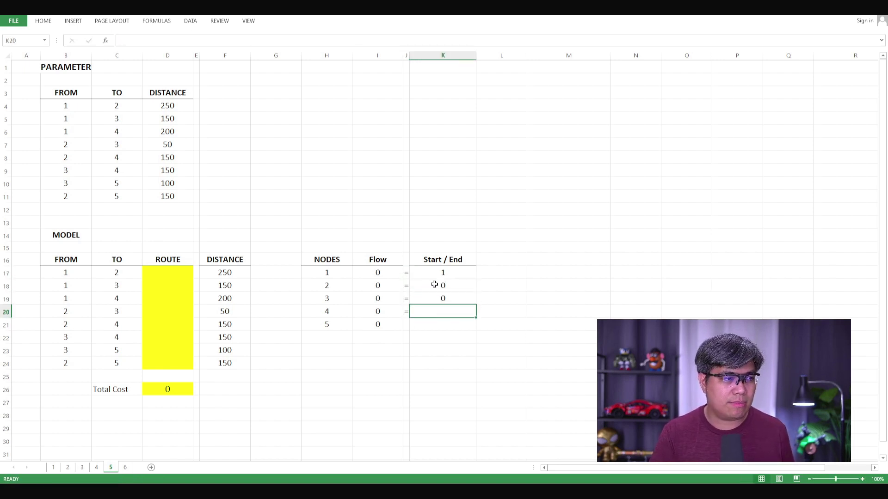
text(0)
key(Return)
Copy the equals sign beside node 5 and enter -1 as its Start / End value
key(Left)
key(Up)
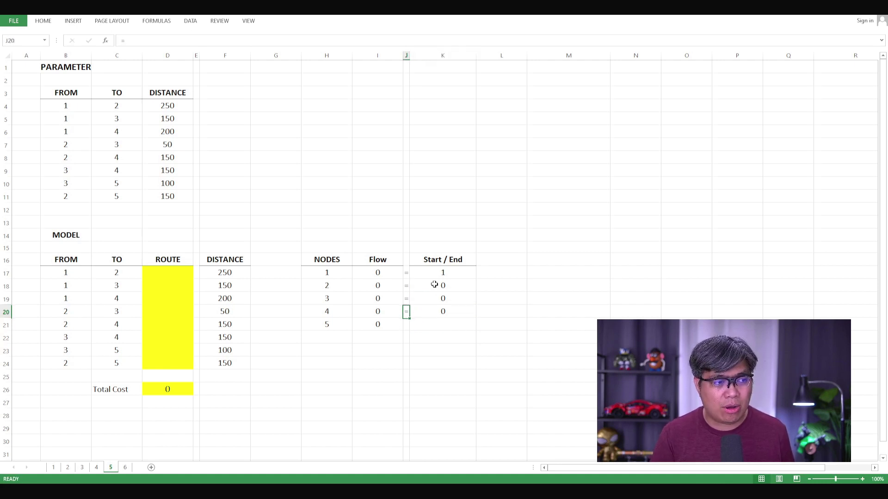
key(ctrl+c)
key(Down)
key(ctrl+v)
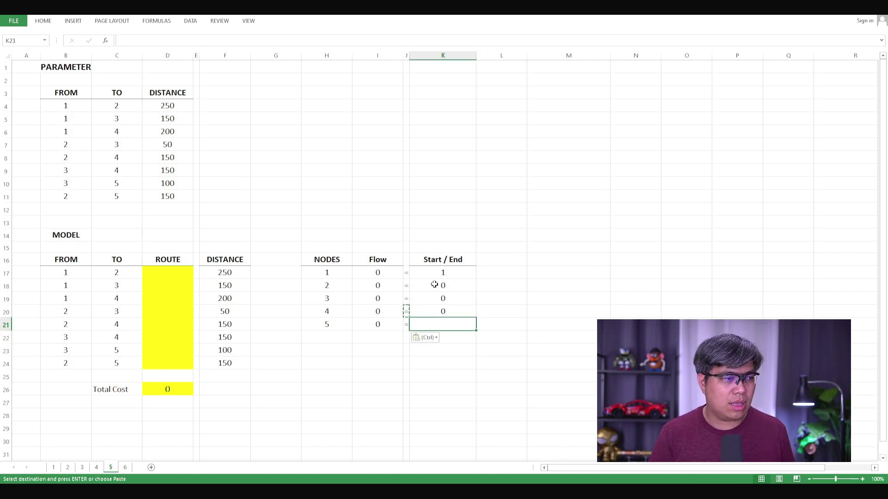
key(Escape)
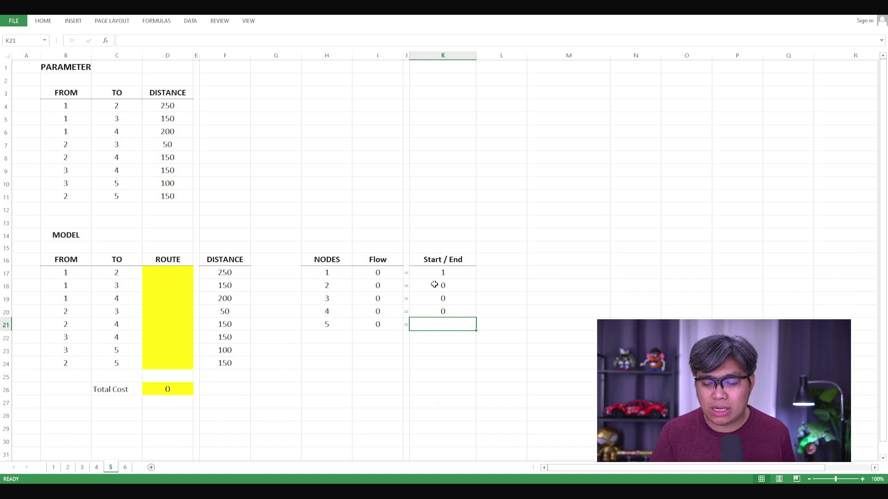
text(-1)
key(Return)
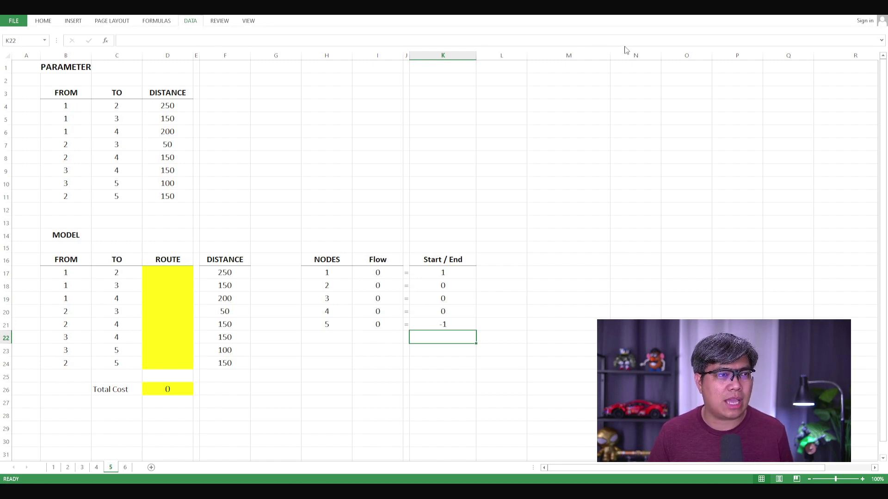
Open the Solver Parameters dialog from the Data ribbon with Alt+A, Y, 2
key(alt+a)
key(y)
key(2)
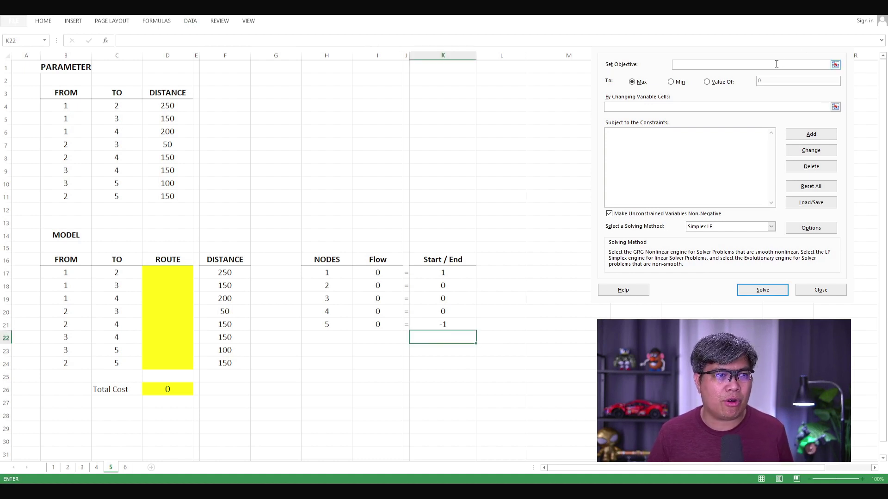
Set Solver's objective to Total Cost cell $D$26 and choose Min
click(836, 66)
click(162, 391)
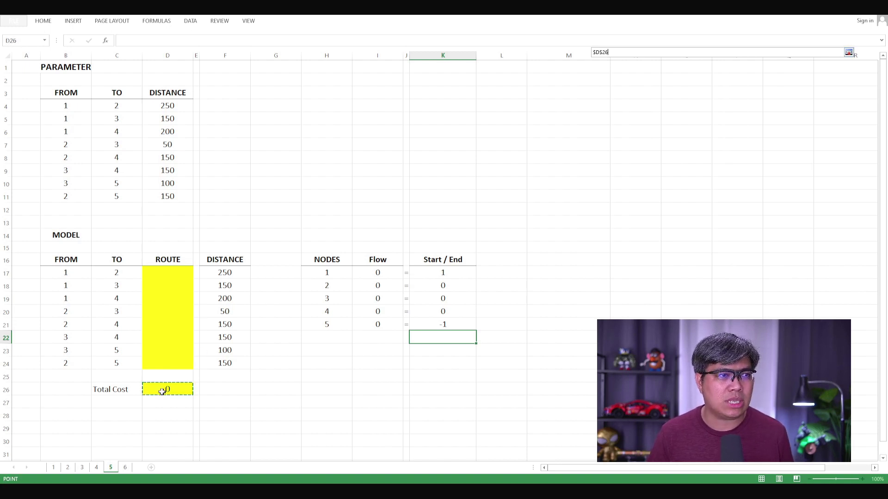
key(Return)
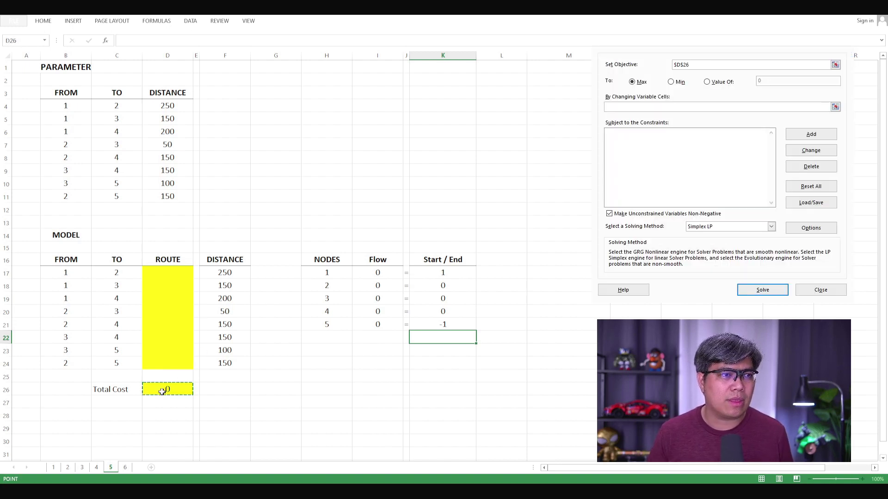
click(676, 83)
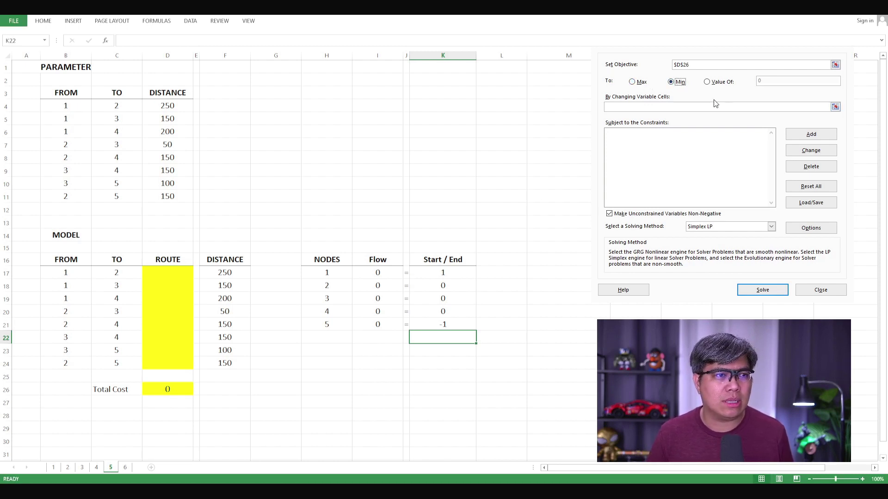
Set the variable cells to the ROUTE range $D$17:$D$24 and begin adding a constraint
click(835, 107)
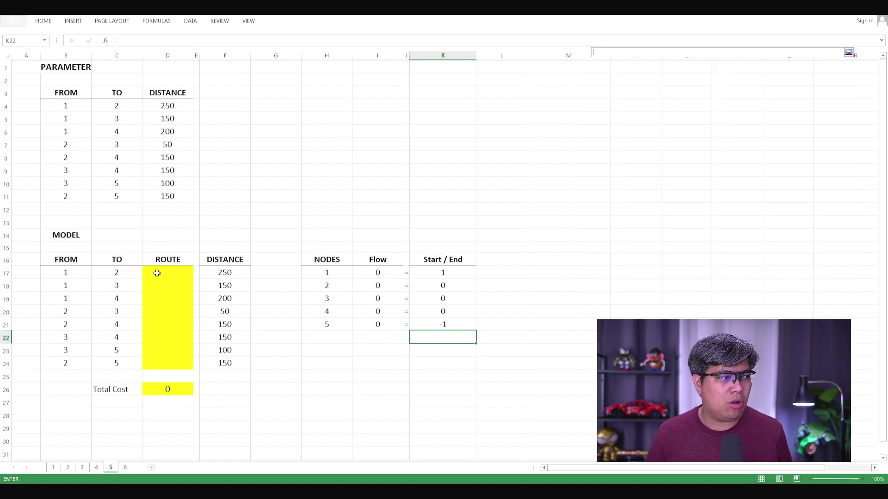
drag(156, 273, 159, 357)
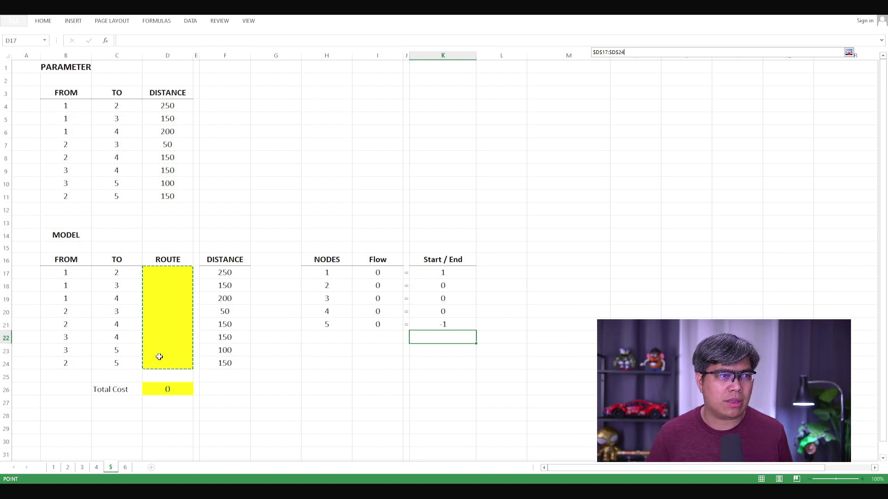
key(Return)
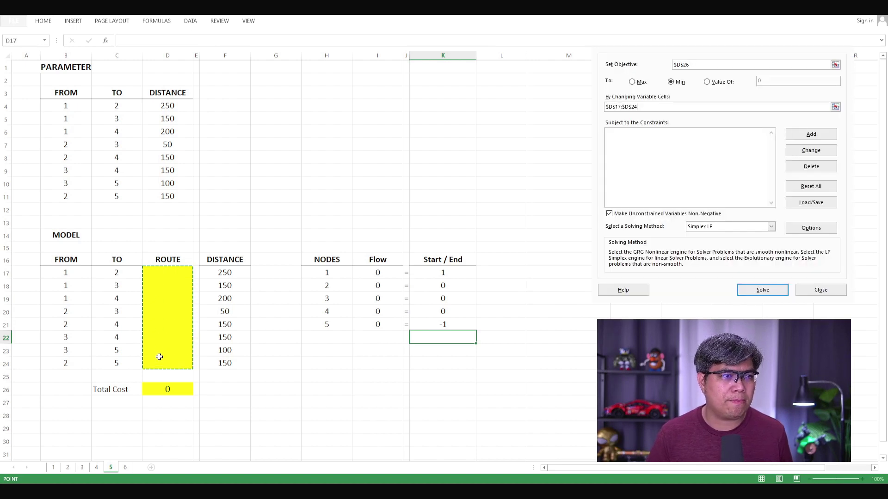
click(812, 136)
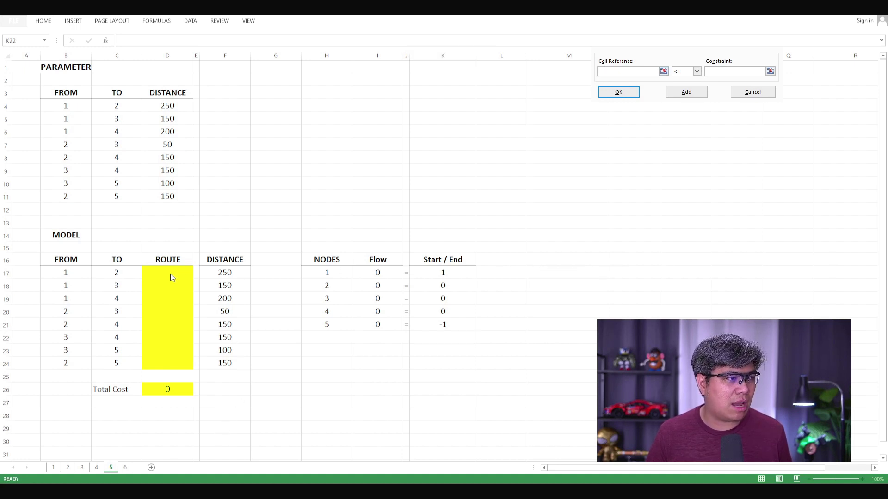
Add a bin constraint on ROUTE cells $D$17:$D$24 and begin a second constraint
click(664, 71)
drag(158, 273, 160, 363)
key(Return)
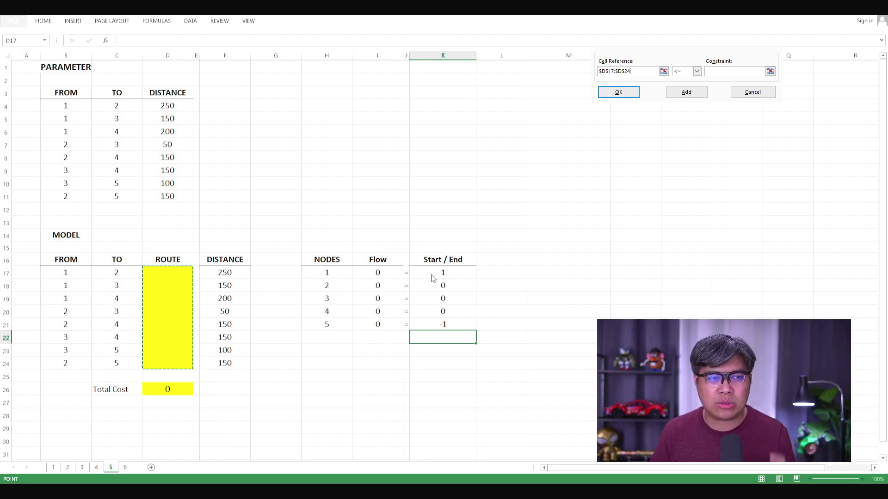
click(697, 73)
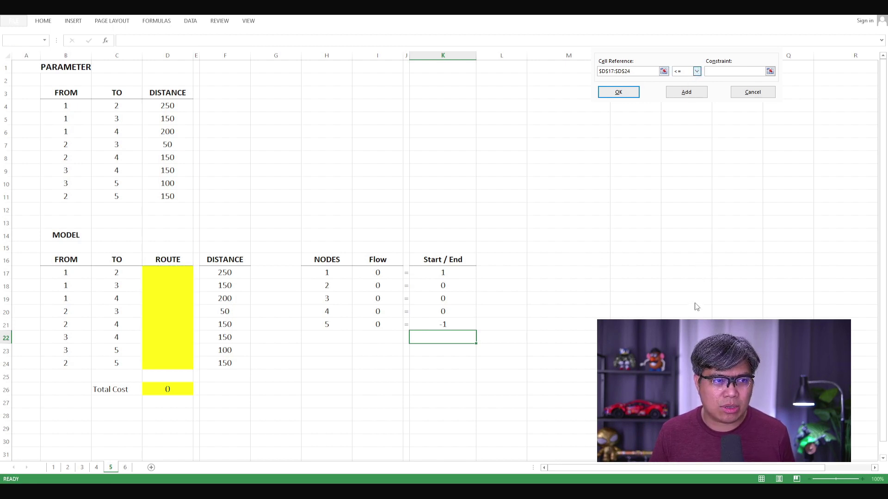
click(688, 100)
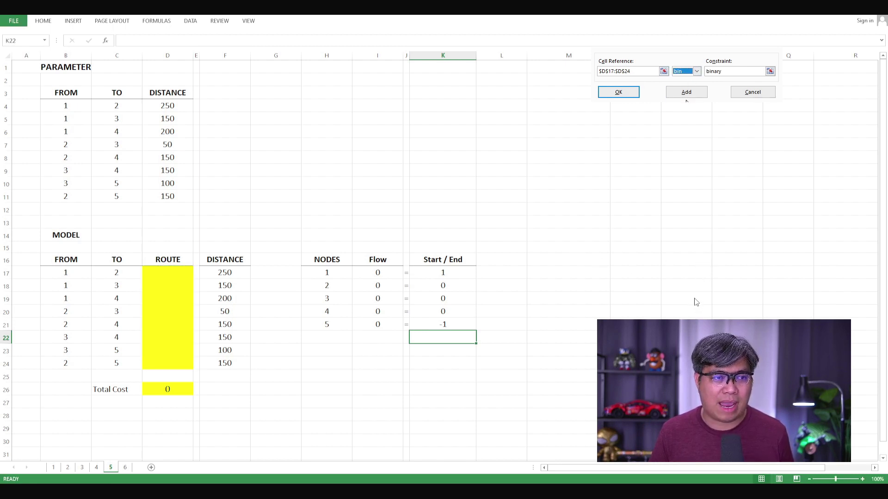
click(686, 92)
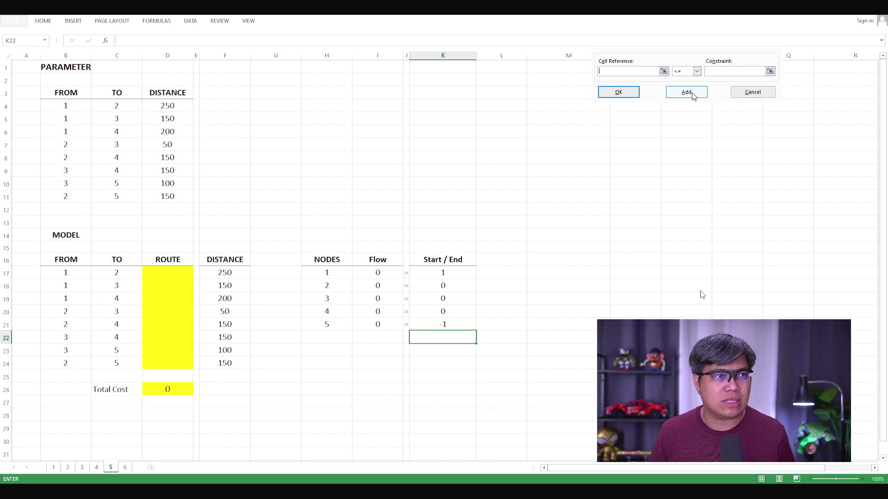
click(663, 72)
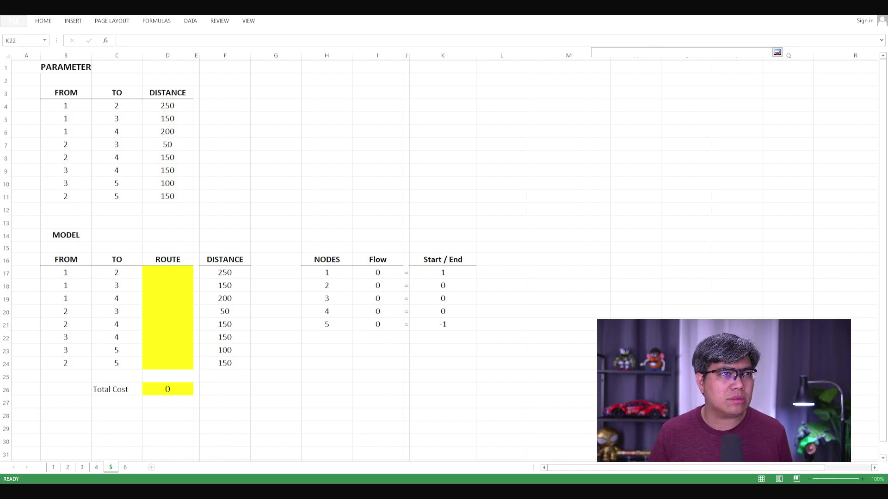
Add the flow-balance constraint $I$17:$I$21 = $K$17:$K$21 to Solver
click(777, 53)
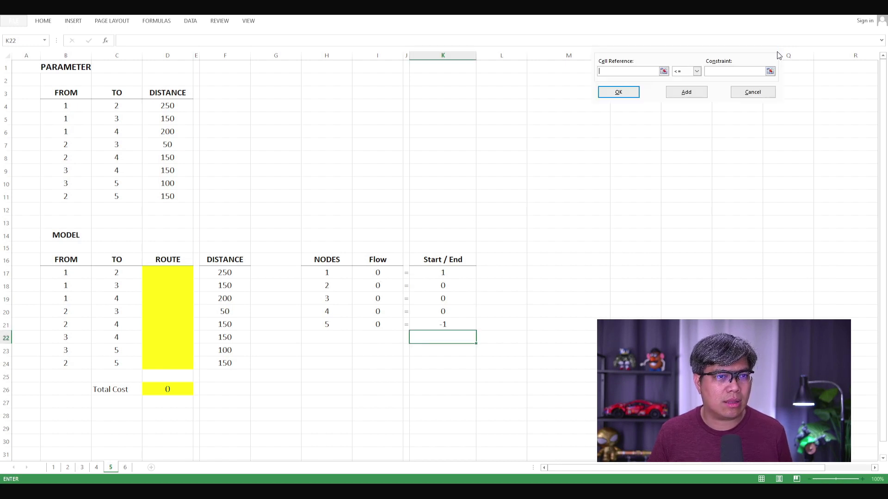
click(663, 72)
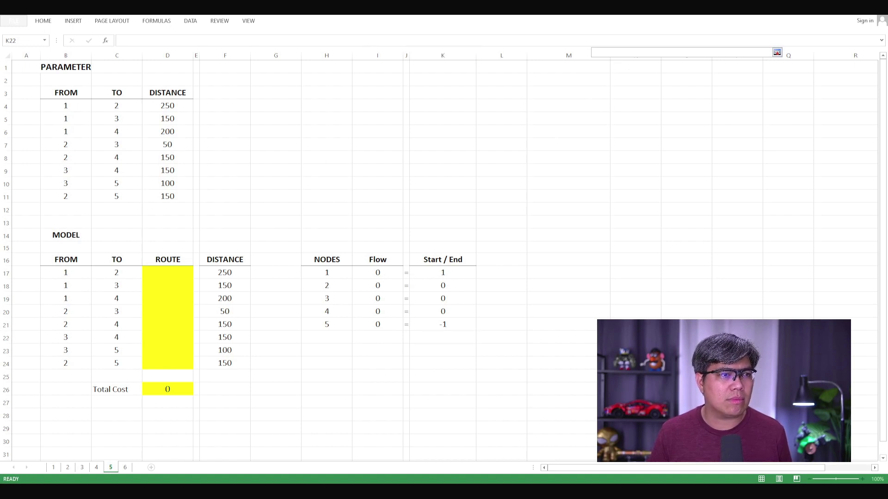
key(Return)
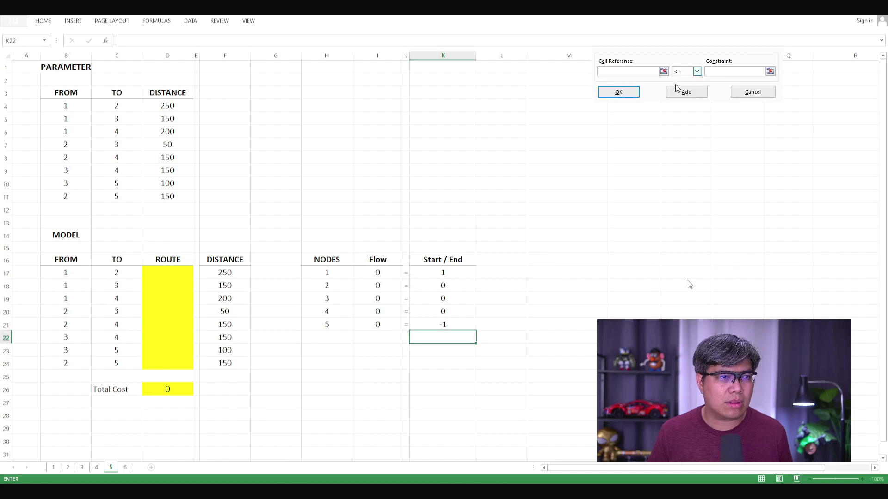
drag(378, 272, 373, 323)
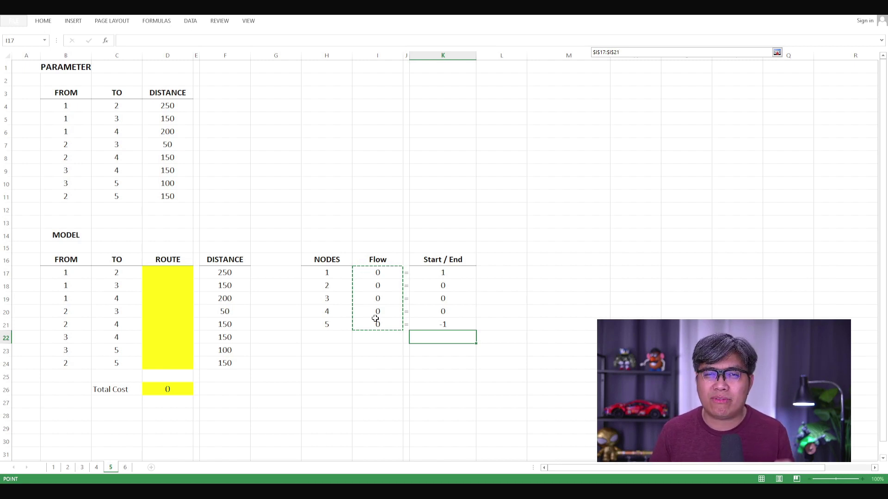
drag(376, 318, 374, 319)
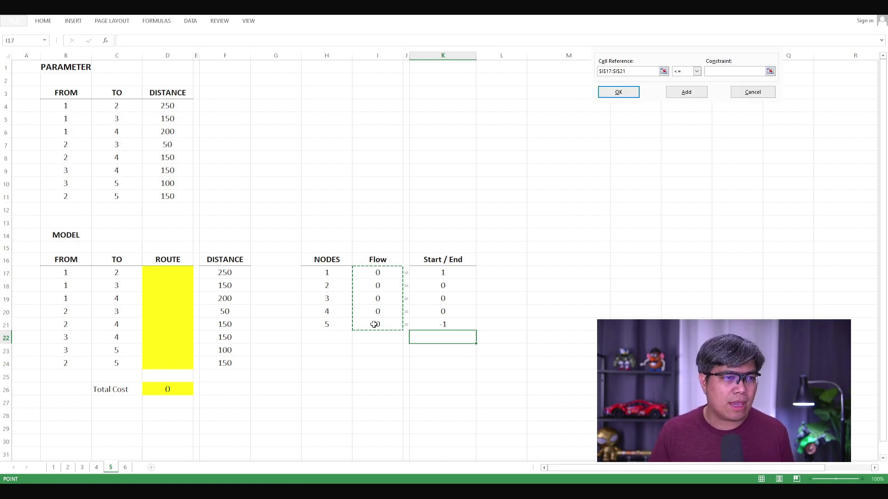
click(696, 72)
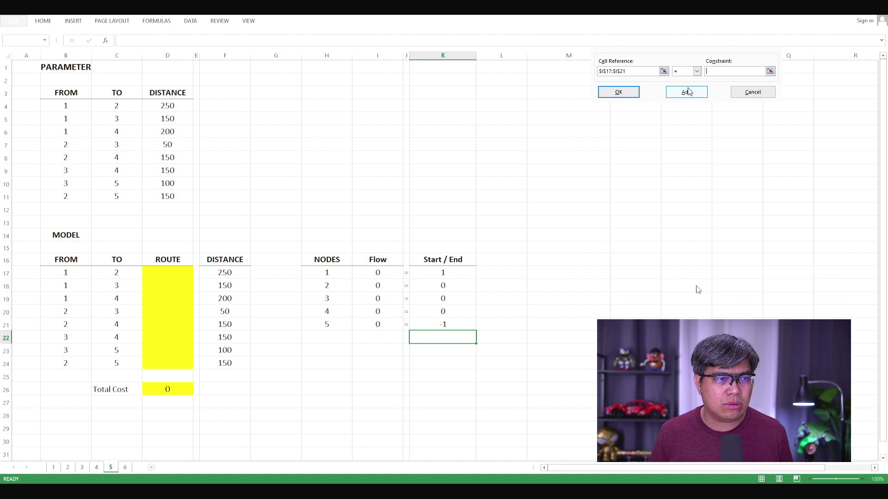
click(689, 89)
click(770, 71)
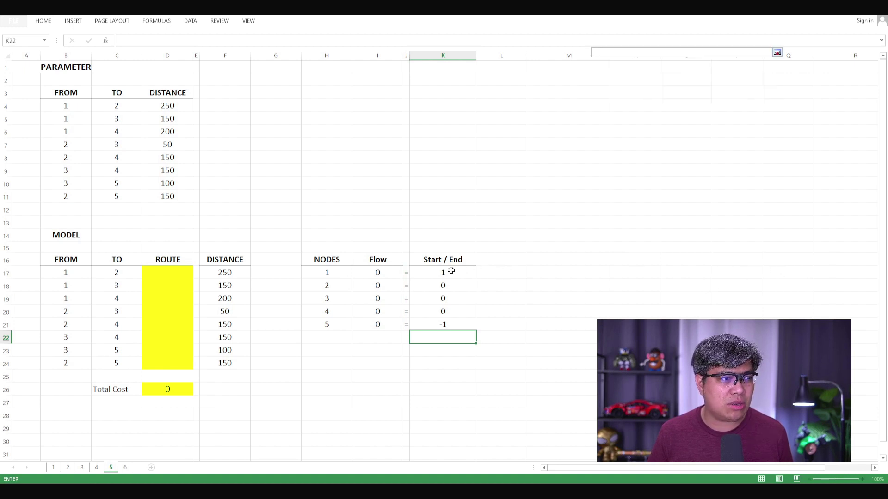
drag(449, 272, 445, 324)
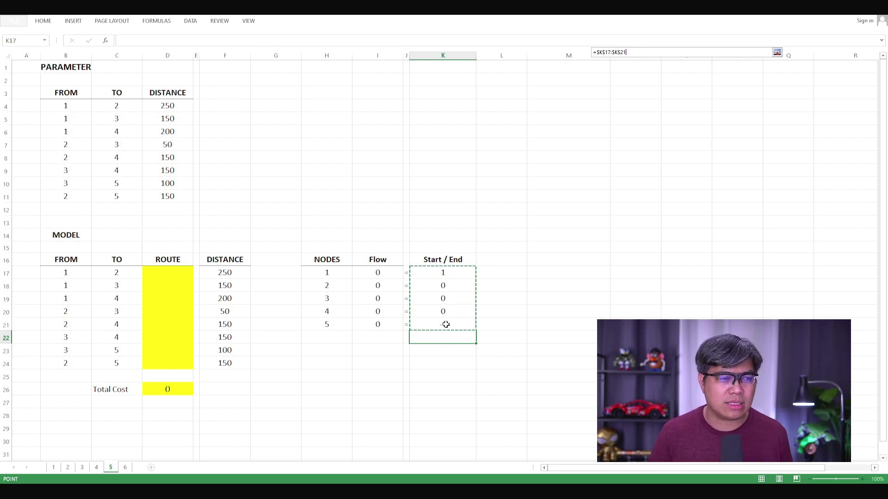
key(Return)
click(615, 92)
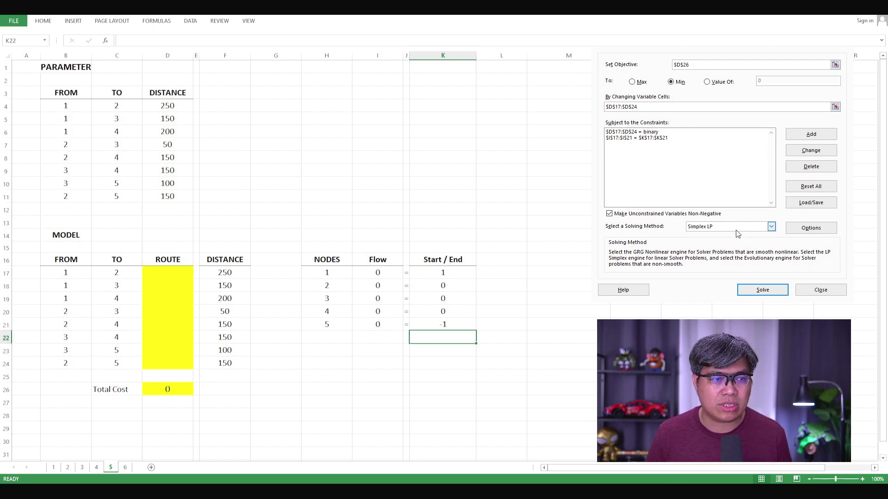
Solve with Simplex LP, selecting routes 1→3 and 3→5 for a total cost of 250
key(Tab)
click(763, 292)
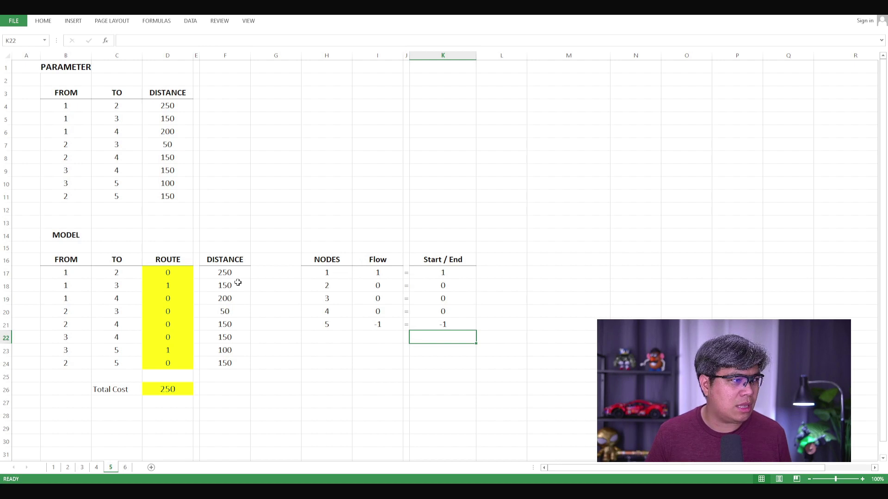
drag(167, 272, 171, 357)
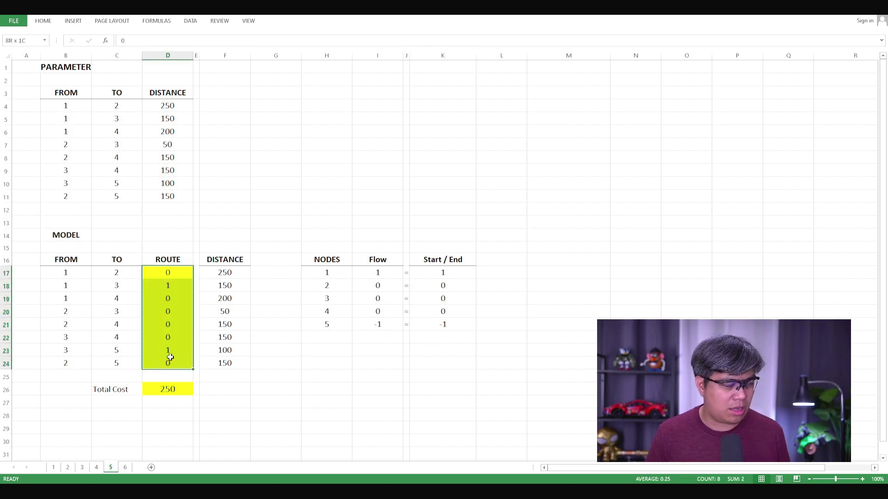
click(171, 288)
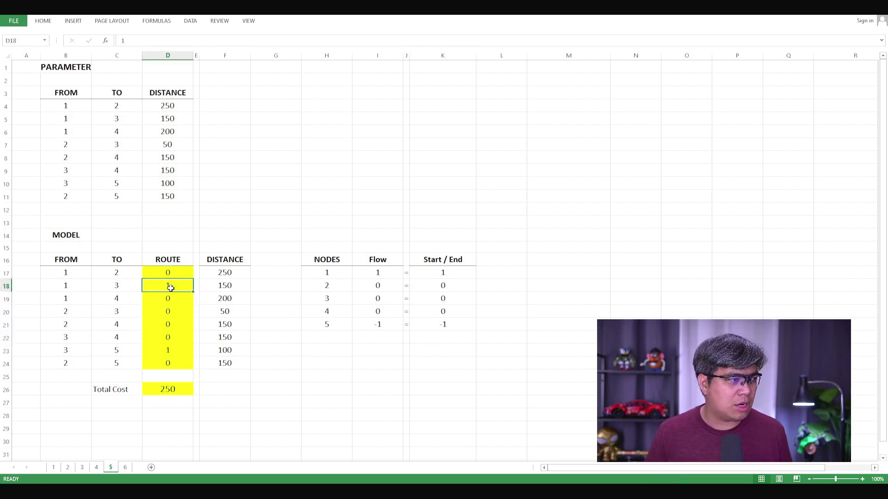
click(166, 352)
click(175, 391)
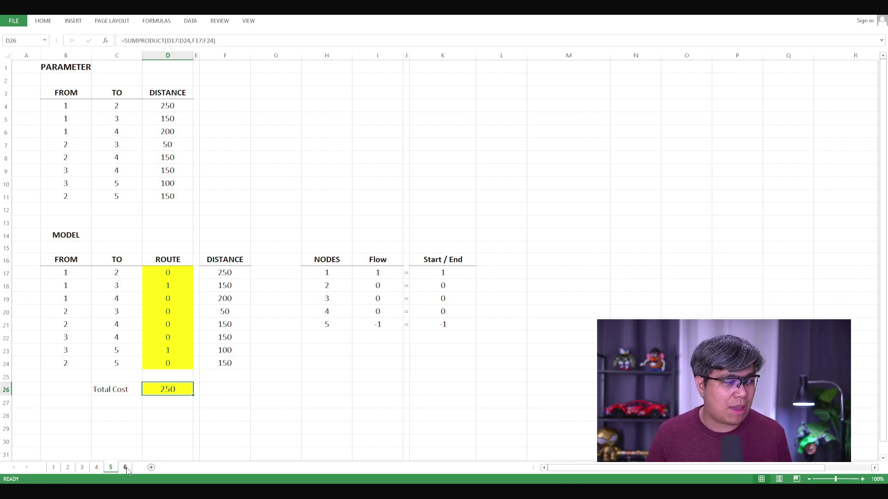
click(126, 468)
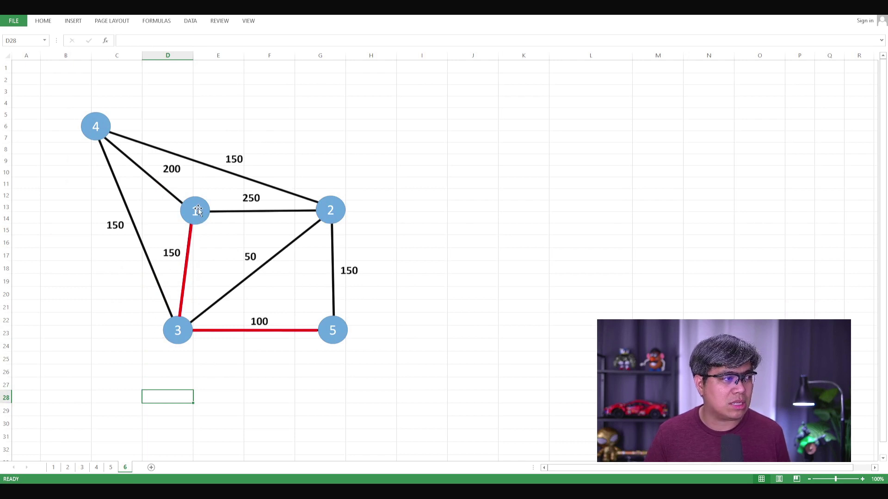